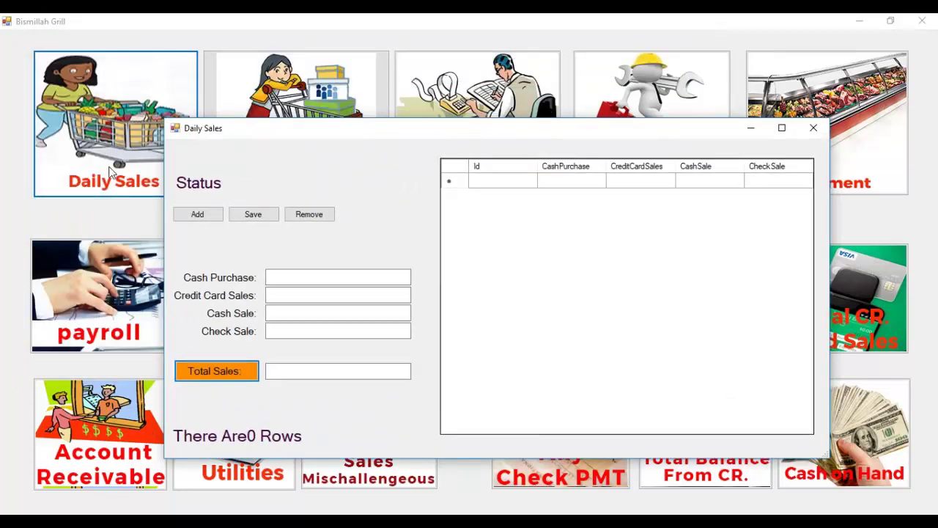
# Save a new daily sales record with cash purchase 60, credit card 40 and cash sale 20.
pyautogui.moveTo(505, 127); pyautogui.dragTo(536, 75)
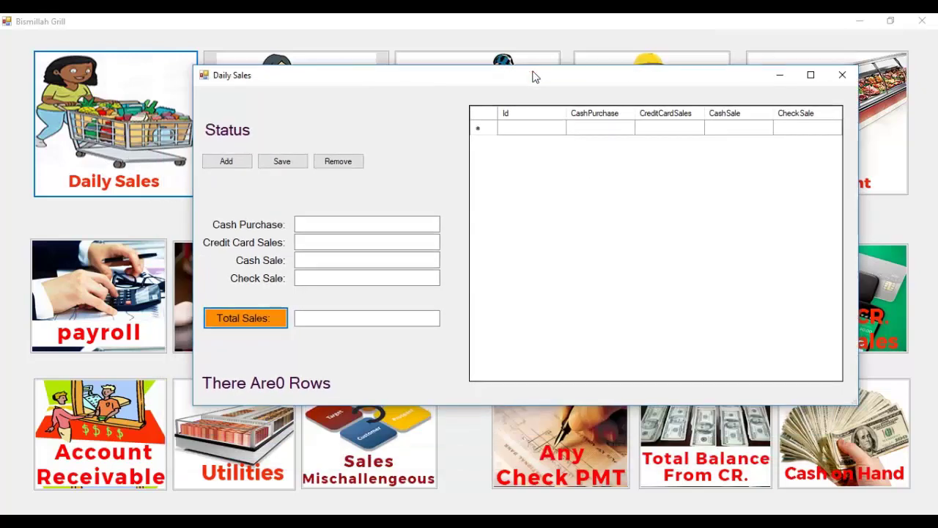
pyautogui.click(233, 167)
pyautogui.click(321, 223)
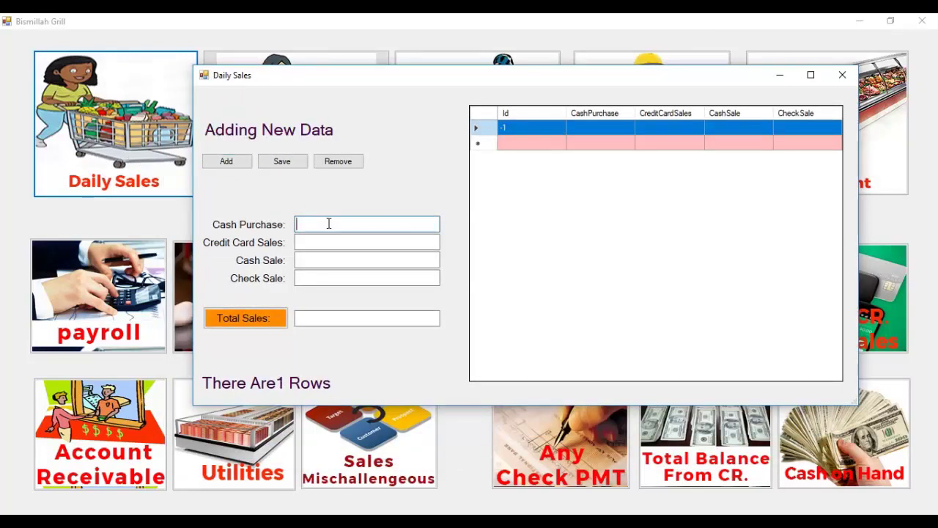
pyautogui.write('60')
pyautogui.press('Tab')
pyautogui.write('4')
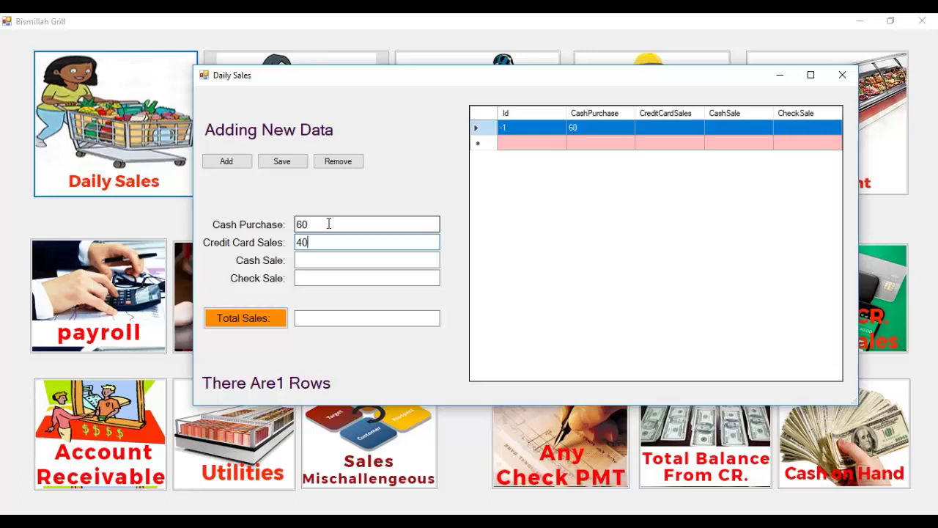
pyautogui.press('Tab')
pyautogui.write('20')
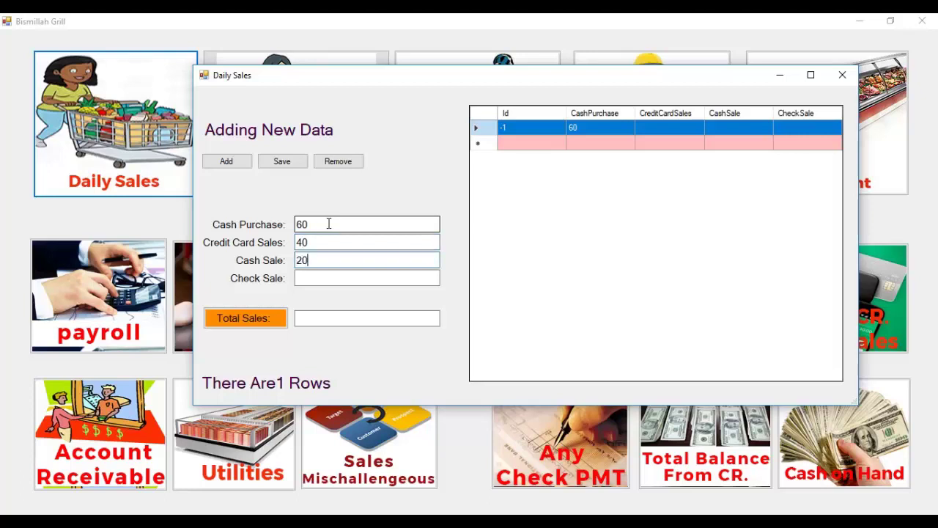
pyautogui.click(300, 167)
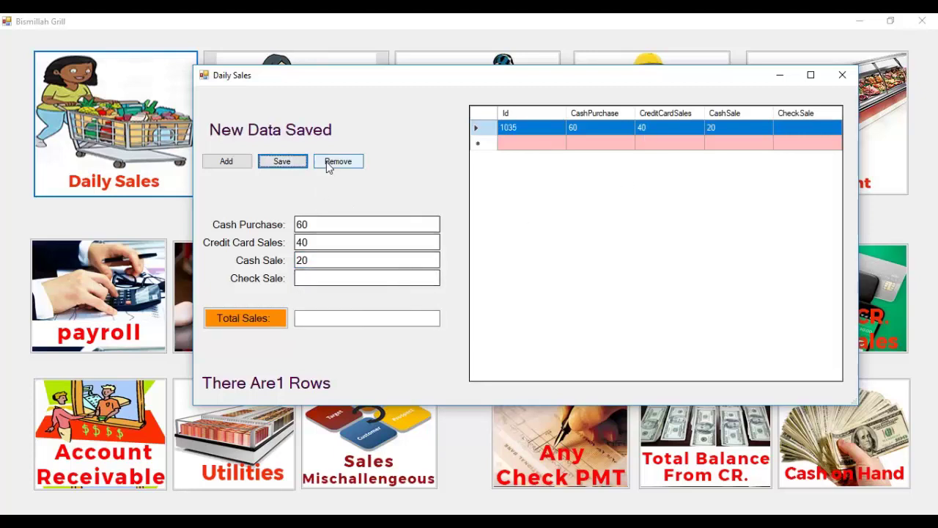
# Add a check sale of 10, total the sales to 130, save, then delete the record.
pyautogui.click(348, 278)
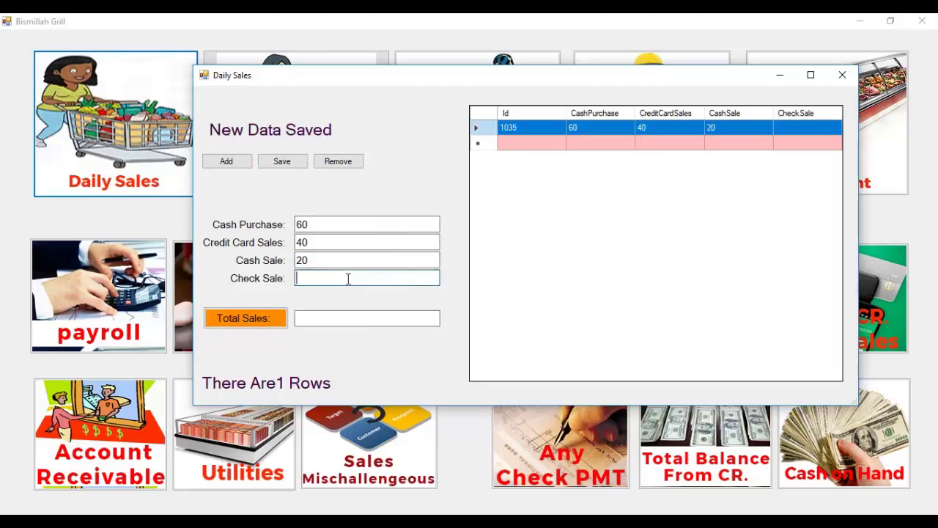
pyautogui.write('10')
pyautogui.click(245, 319)
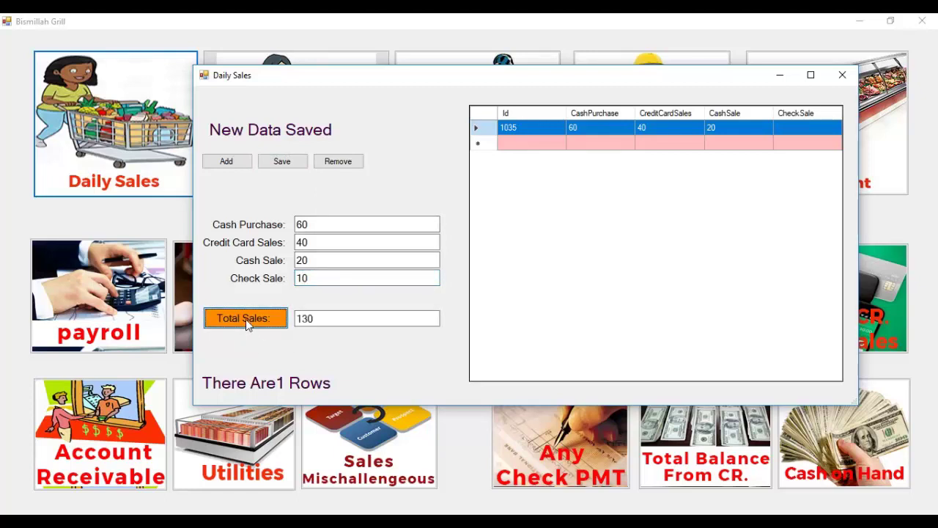
pyautogui.click(290, 161)
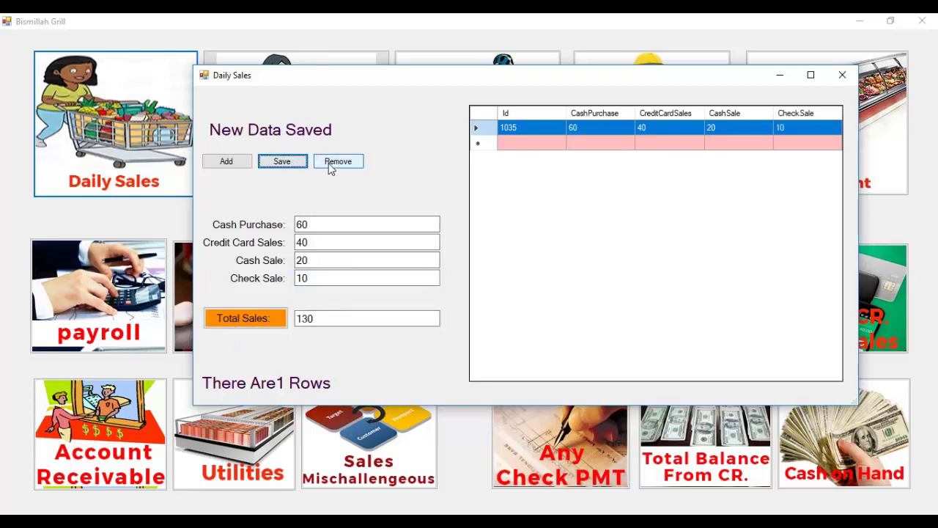
pyautogui.click(331, 170)
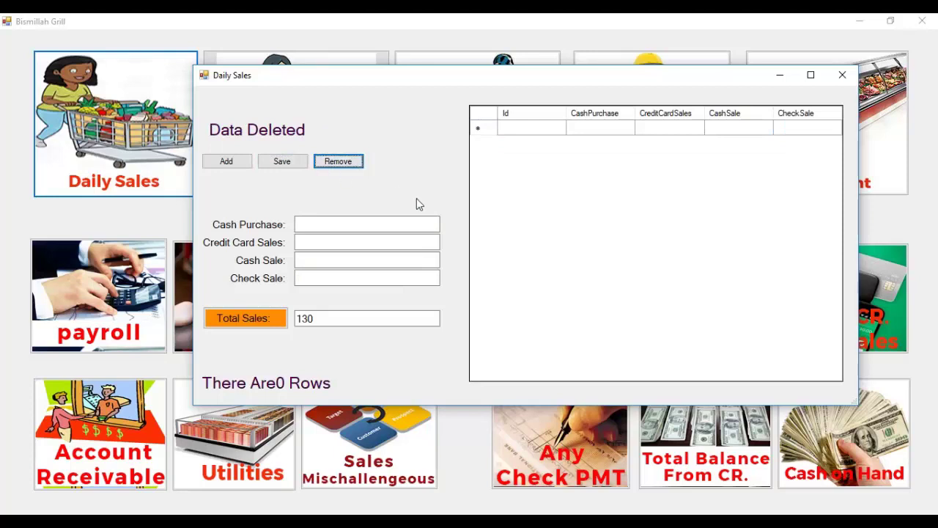
# Create and save a Tools purchase record with amount 100.
pyautogui.click(841, 76)
pyautogui.click(295, 115)
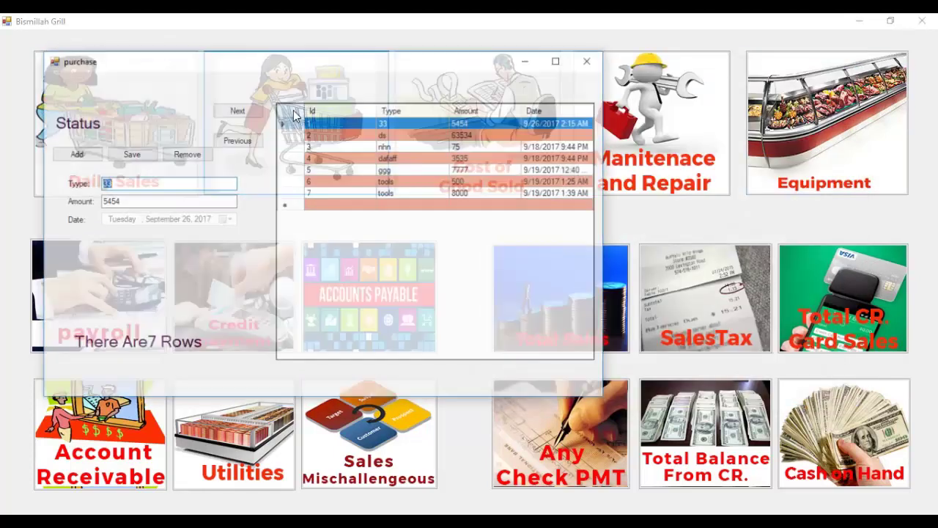
pyautogui.moveTo(318, 63); pyautogui.dragTo(382, 55)
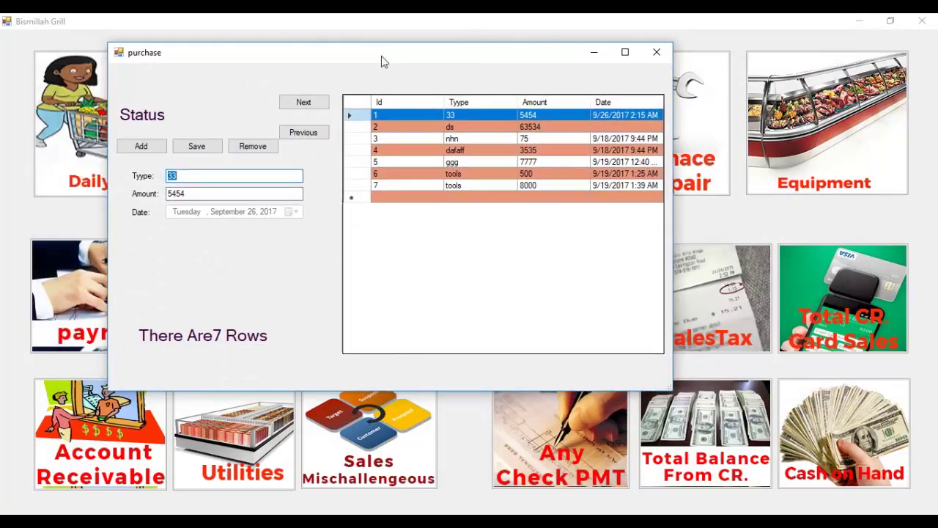
pyautogui.click(161, 150)
pyautogui.click(188, 173)
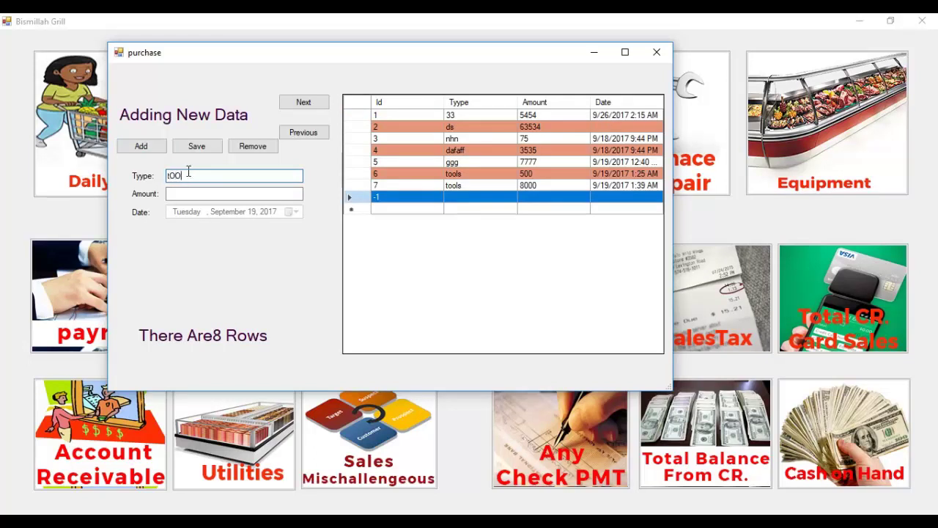
pyautogui.write('Tools')
pyautogui.press('Tab')
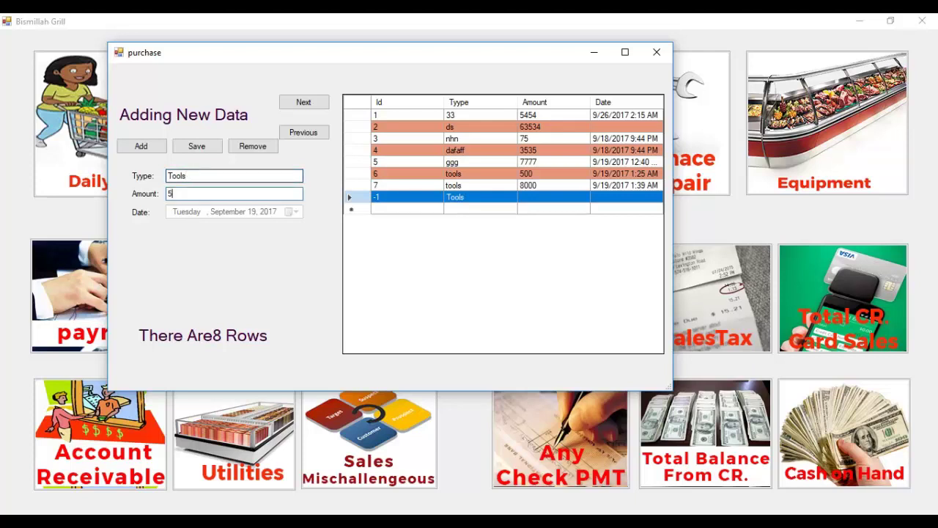
pyautogui.click(196, 149)
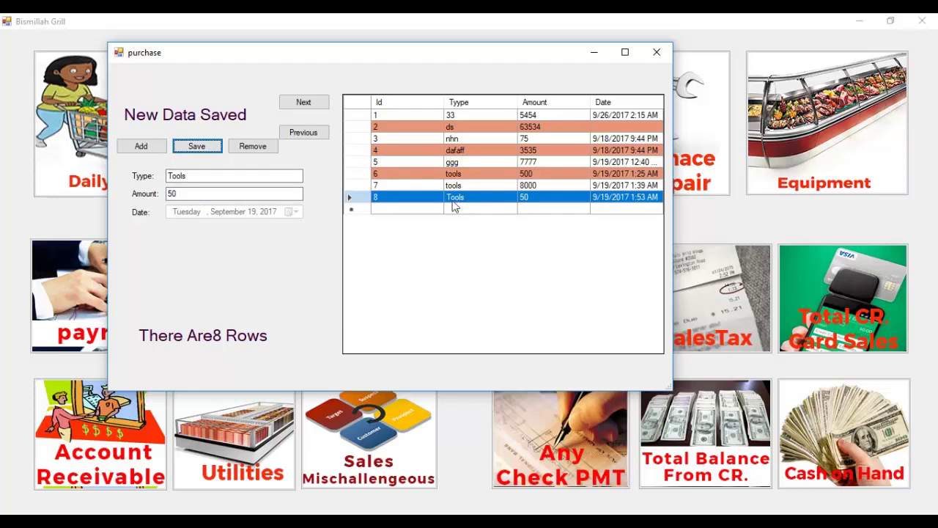
pyautogui.click(250, 193)
pyautogui.write('100')
pyautogui.click(197, 146)
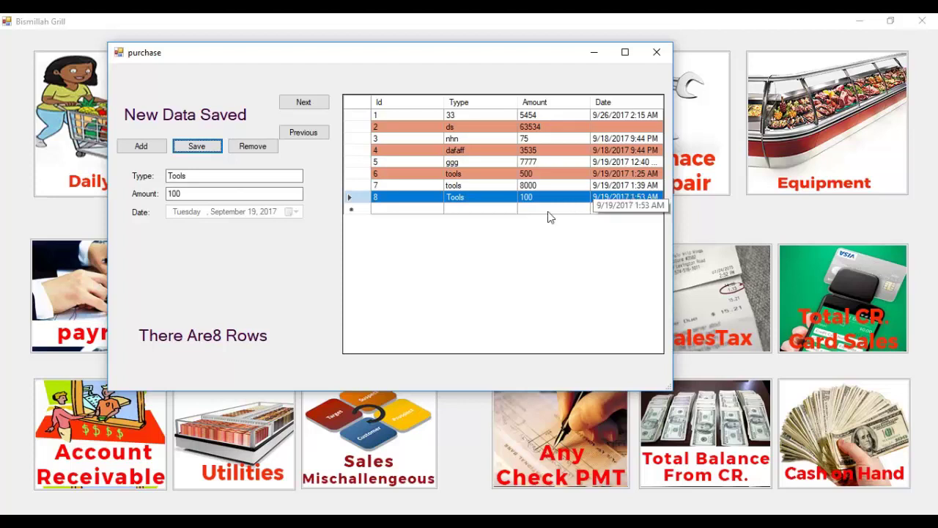
# Delete the Tools purchases of 8000 and 500, then close the purchase form.
pyautogui.click(317, 136)
pyautogui.click(318, 134)
pyautogui.click(319, 135)
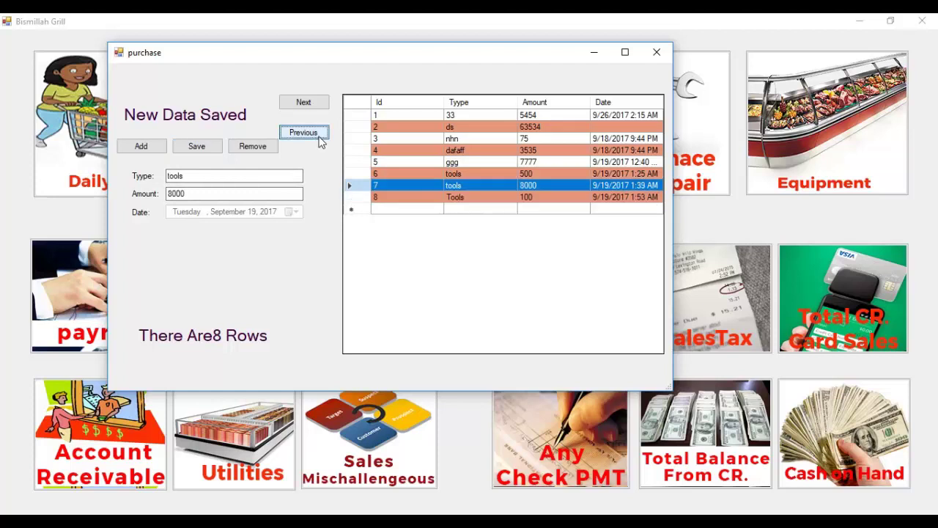
pyautogui.click(318, 135)
pyautogui.click(319, 106)
pyautogui.click(318, 106)
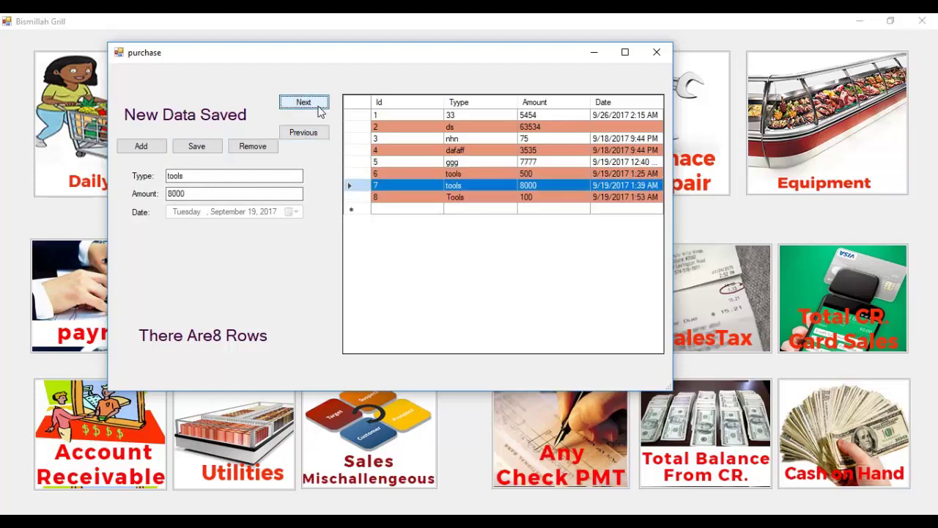
pyautogui.click(260, 146)
pyautogui.click(315, 133)
pyautogui.click(316, 108)
pyautogui.click(313, 136)
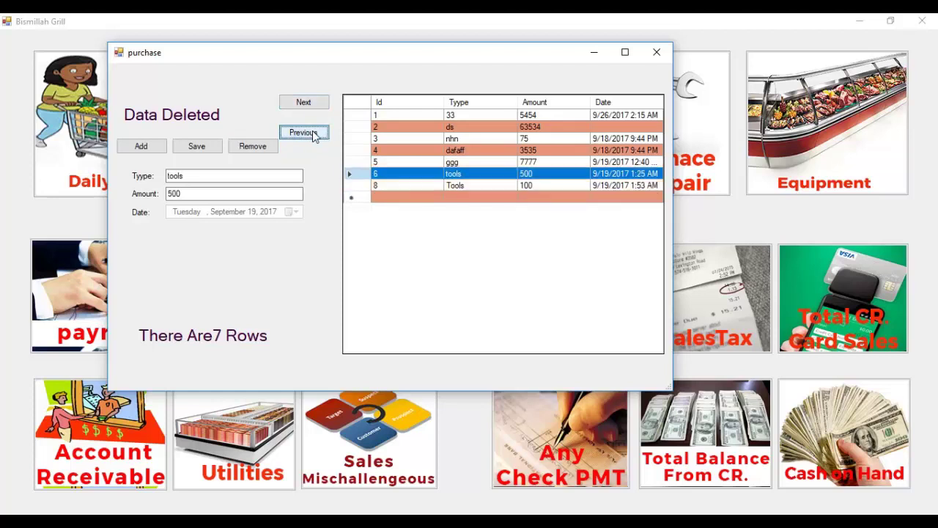
pyautogui.click(266, 147)
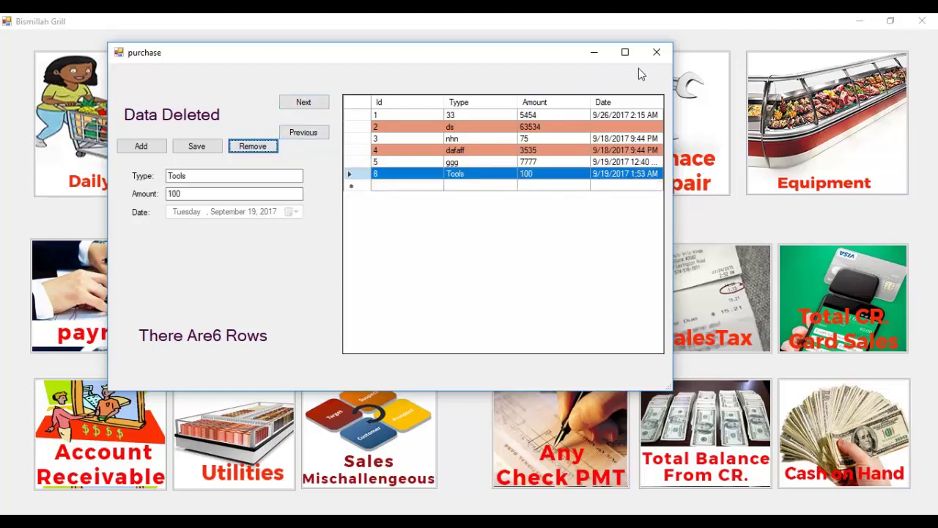
pyautogui.click(660, 59)
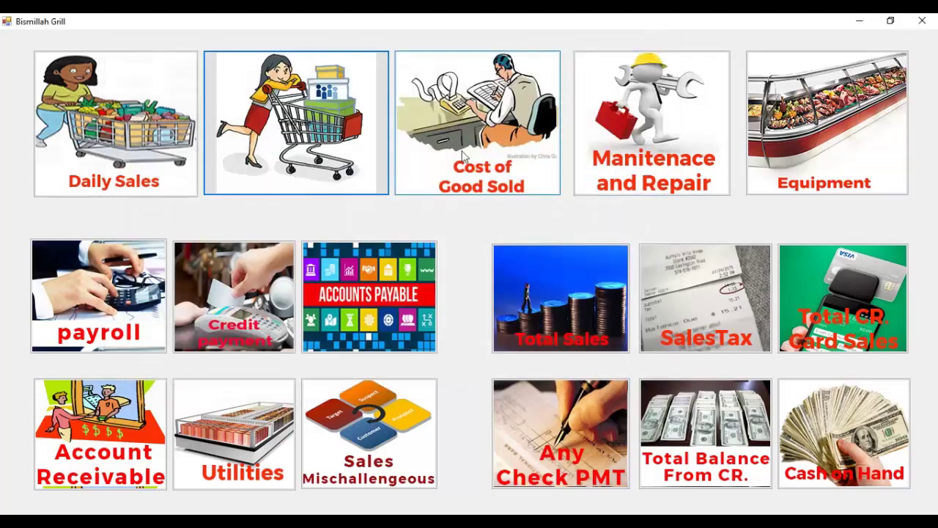
pyautogui.click(475, 149)
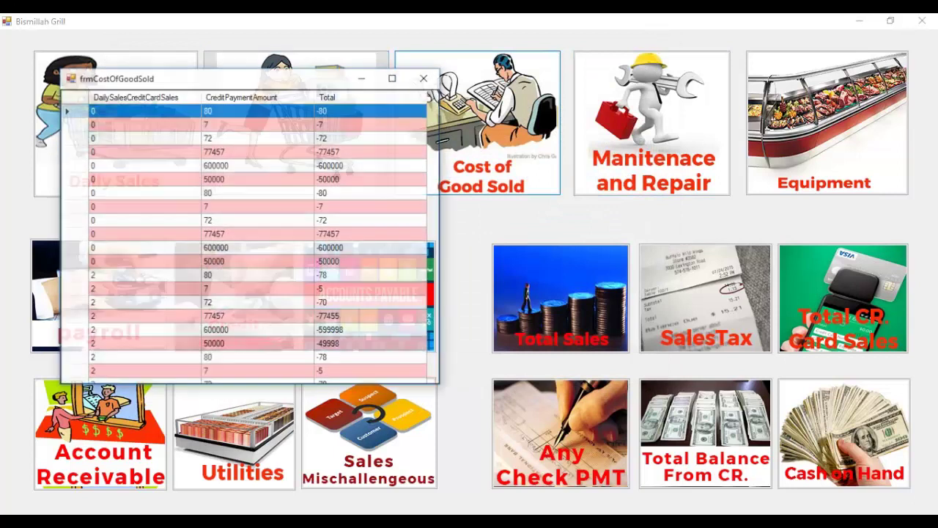
pyautogui.click(395, 76)
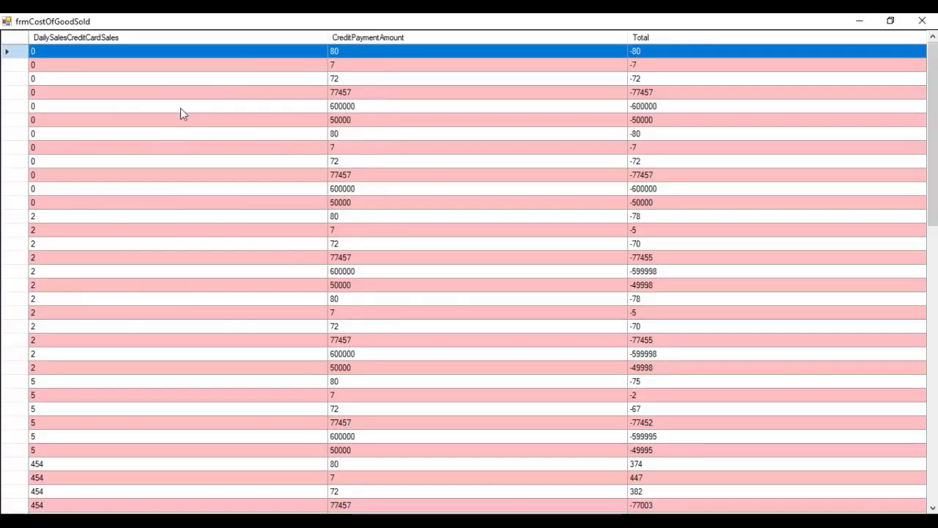
pyautogui.scroll(-3, 264, 131)
pyautogui.scroll(1, 154, 115)
pyautogui.click(109, 92)
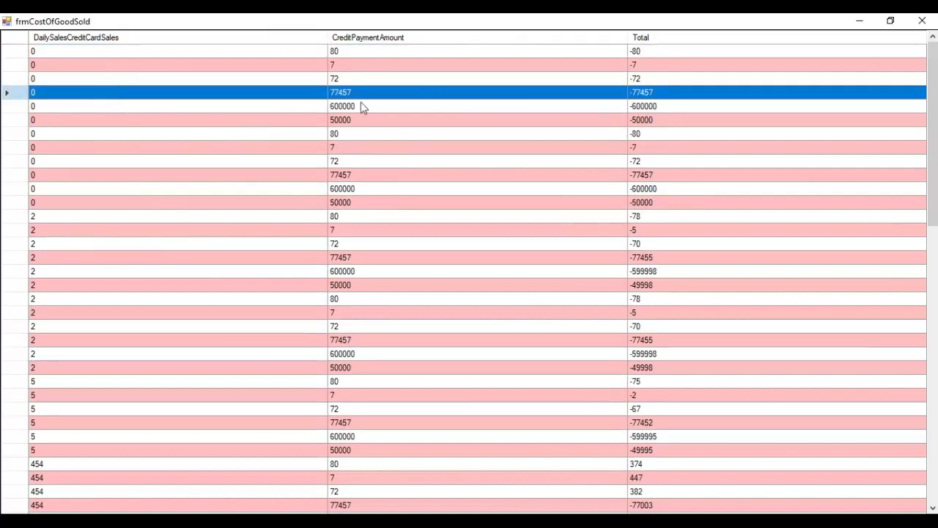
pyautogui.scroll(-17, 736, 194)
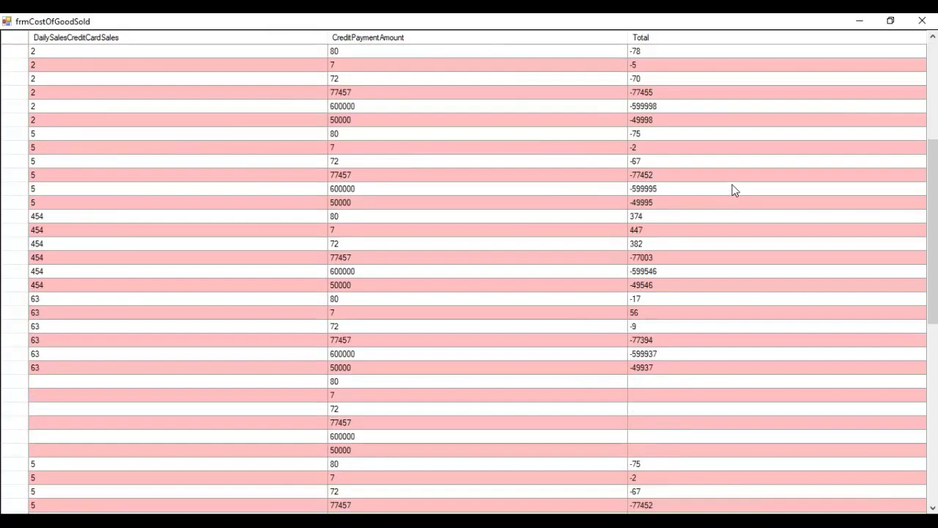
pyautogui.click(889, 22)
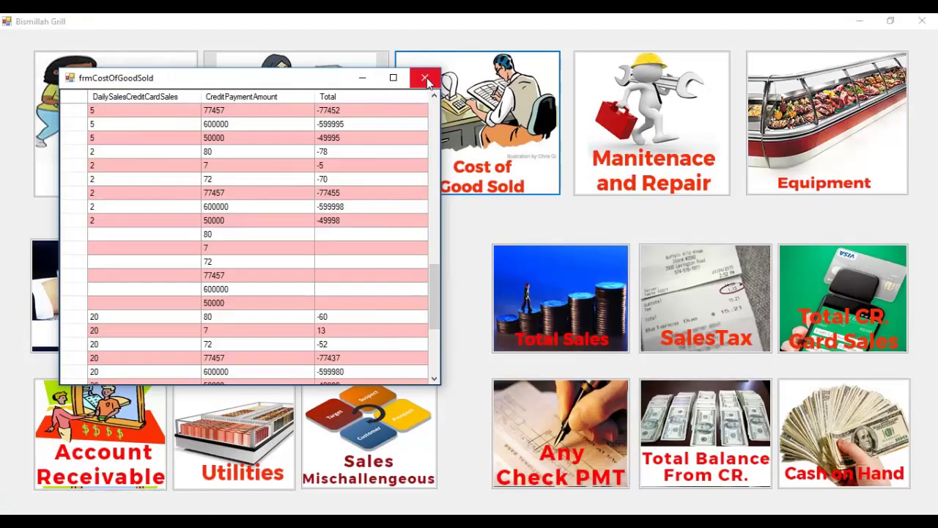
pyautogui.click(424, 77)
# Save a Tools maintenance record costing 2000 with description 'sho9se hks'.
pyautogui.click(673, 160)
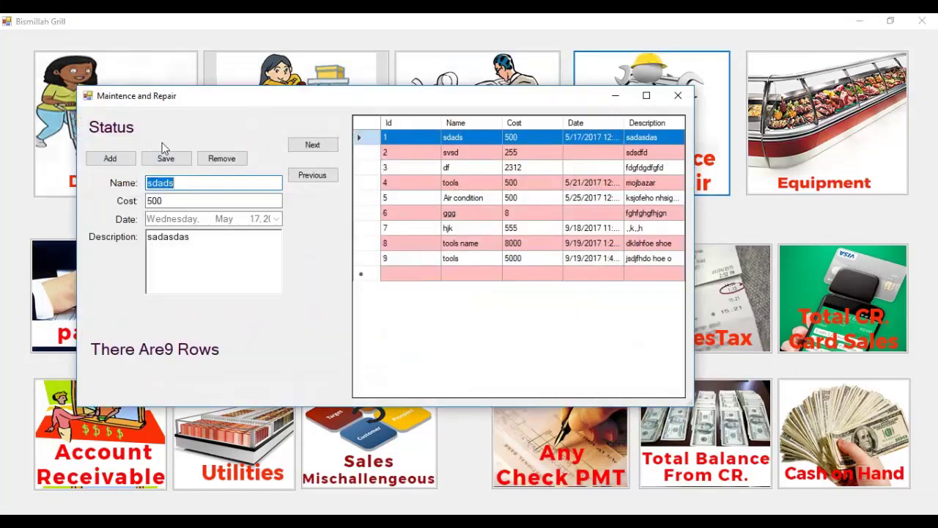
pyautogui.click(132, 160)
pyautogui.click(177, 184)
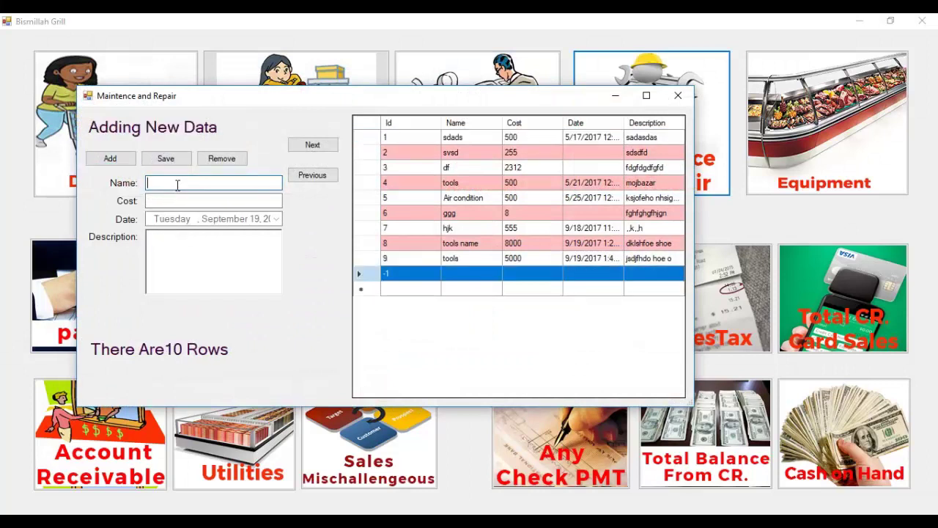
pyautogui.write('Tools')
pyautogui.press('Tab')
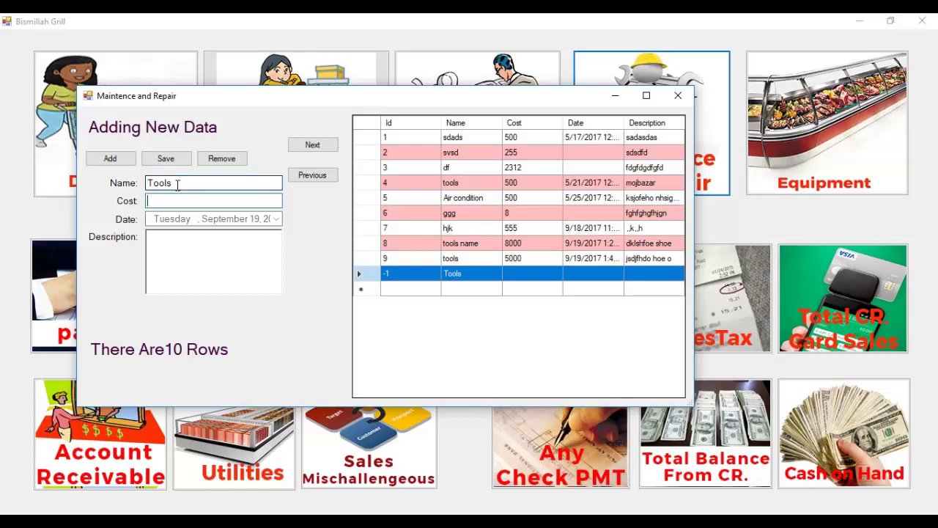
pyautogui.write('2000')
pyautogui.press('Tab')
pyautogui.write('sho9se hks')
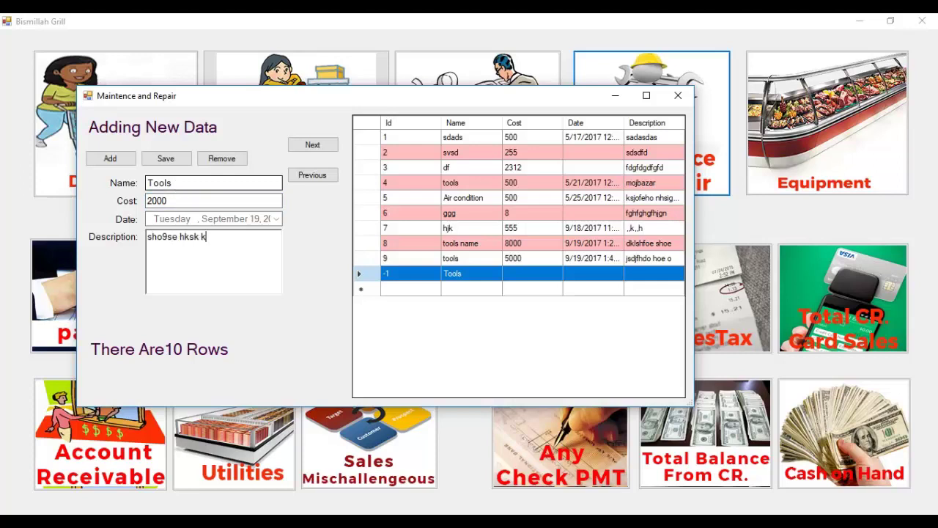
pyautogui.click(175, 161)
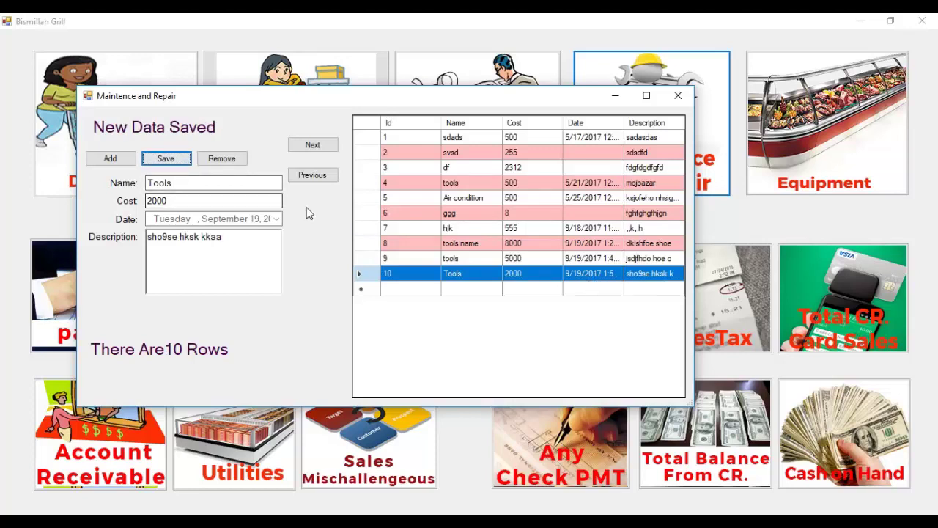
# Delete four maintenance records, leaving six rows, and switch to the Equipment records.
pyautogui.click(222, 159)
pyautogui.click(222, 159)
pyautogui.click(222, 159)
pyautogui.click(222, 159)
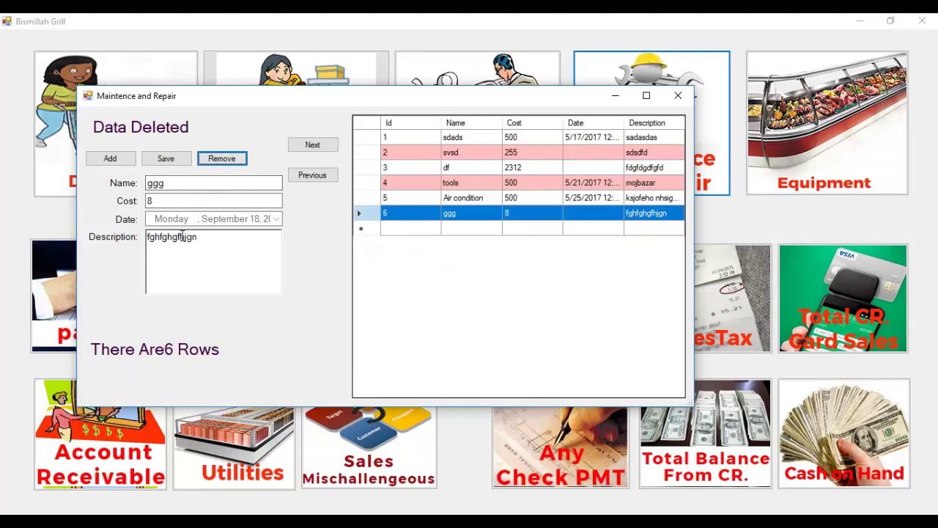
pyautogui.click(678, 96)
pyautogui.click(793, 122)
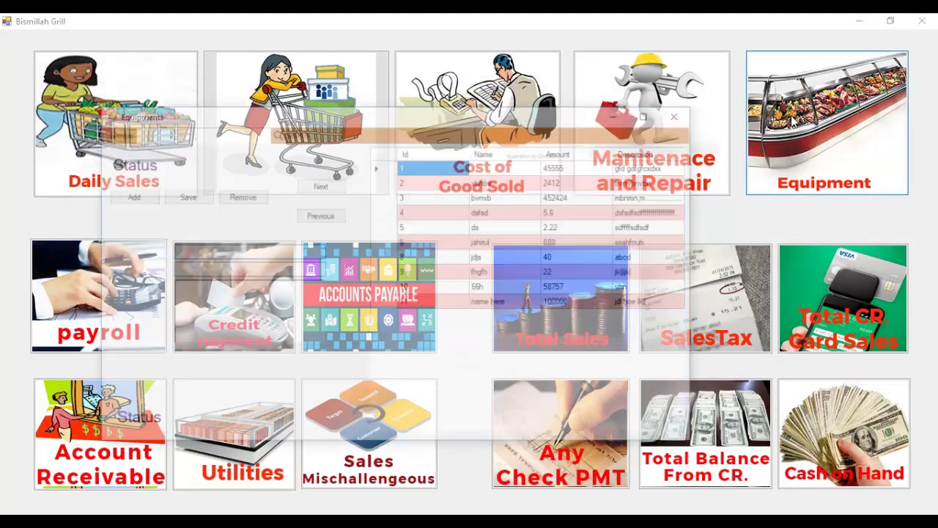
# Save an equipment entry 'name he' with amount 500000 and description 'jasoefjlkdj khseoi'.
pyautogui.click(149, 198)
pyautogui.click(281, 252)
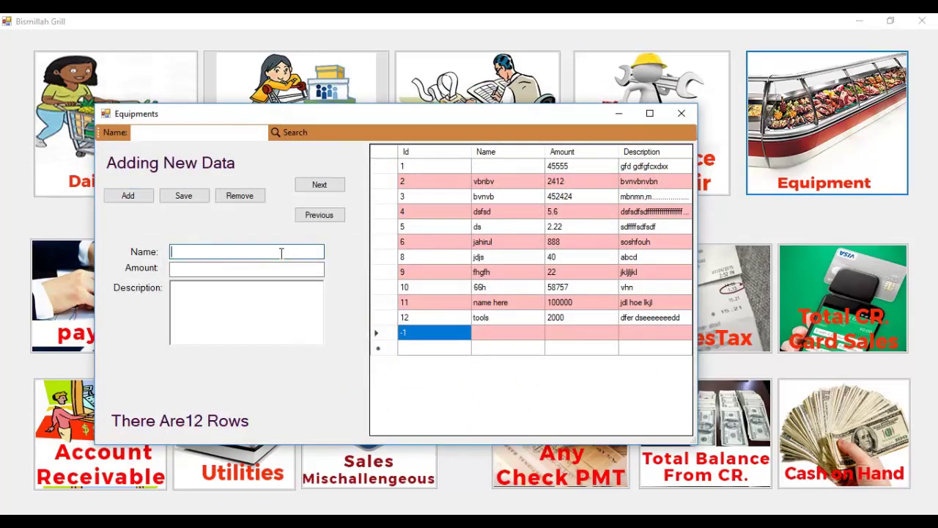
pyautogui.write('name here')
pyautogui.press('Tab')
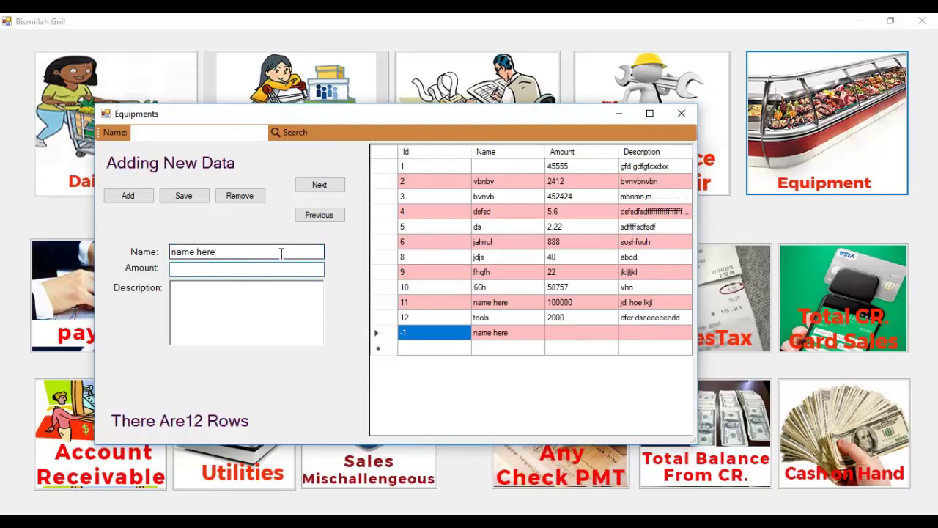
pyautogui.write('500000')
pyautogui.click(293, 303)
pyautogui.write('jasoefjlkdj khseoi')
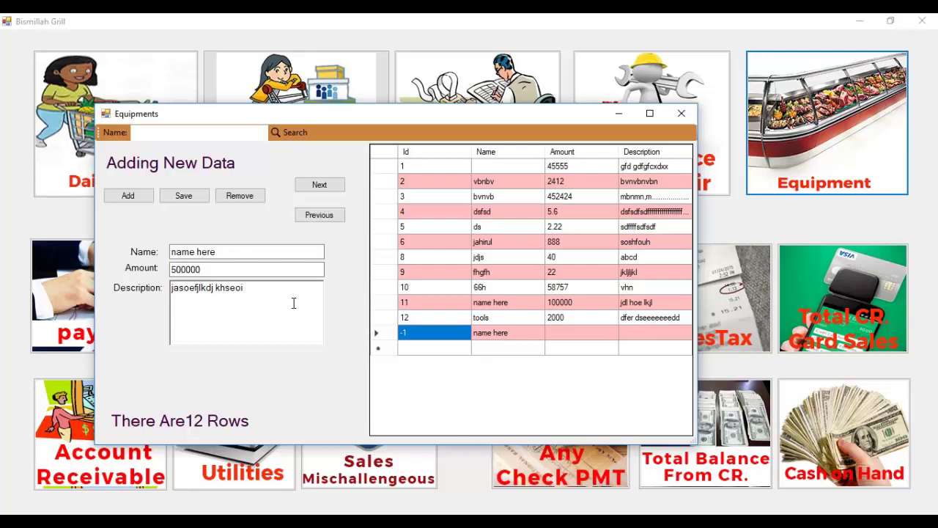
pyautogui.click(194, 200)
# Delete equipment records from 13 downward until five remain, then close the Equipment form.
pyautogui.click(679, 339)
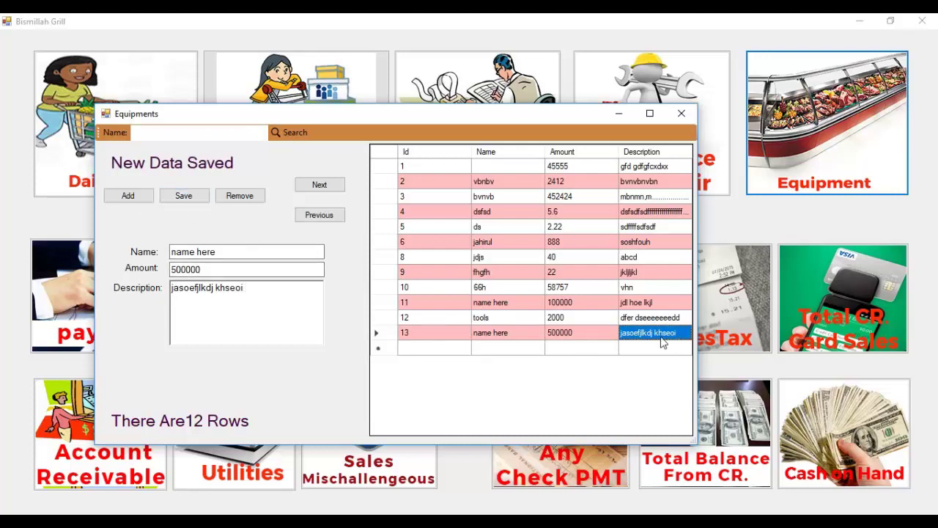
pyautogui.click(455, 335)
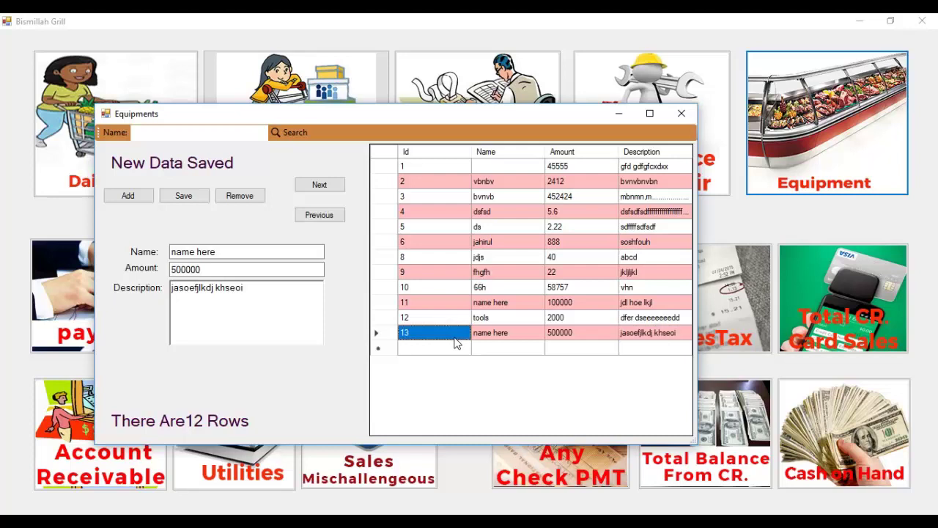
pyautogui.click(248, 198)
pyautogui.click(247, 198)
pyautogui.click(247, 198)
pyautogui.click(247, 198)
pyautogui.click(248, 198)
pyautogui.click(248, 198)
pyautogui.click(247, 197)
pyautogui.click(320, 216)
pyautogui.click(320, 217)
pyautogui.click(320, 218)
pyautogui.click(322, 219)
pyautogui.click(326, 220)
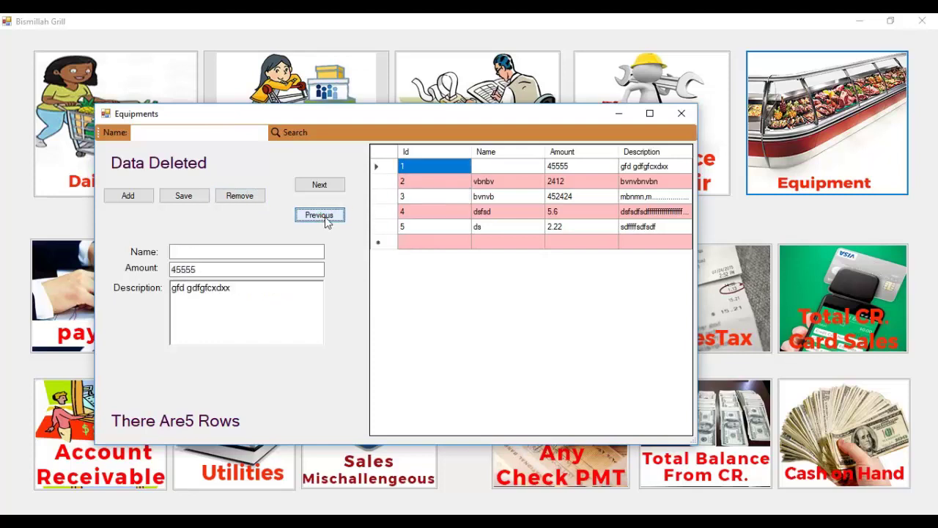
pyautogui.click(682, 114)
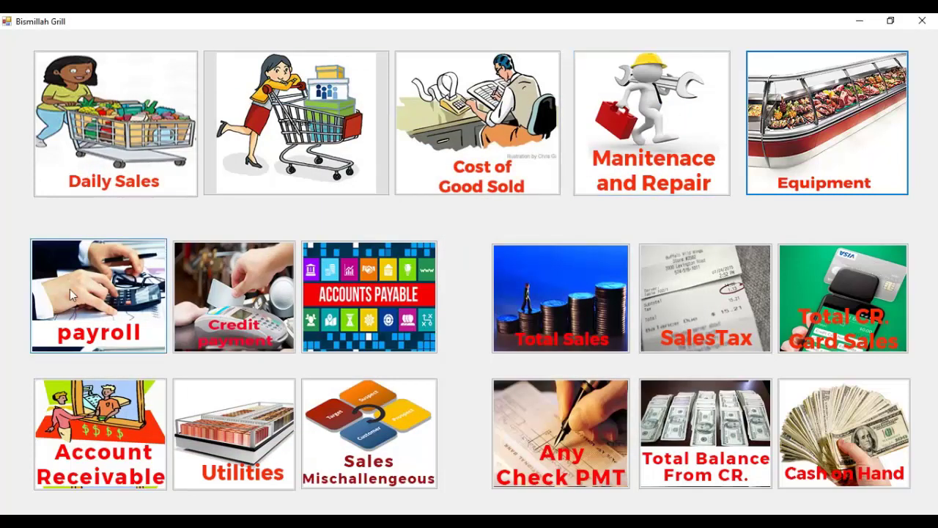
# Save a new payroll entry with the employee's name, amount 523222 and description 'something'.
pyautogui.click(90, 294)
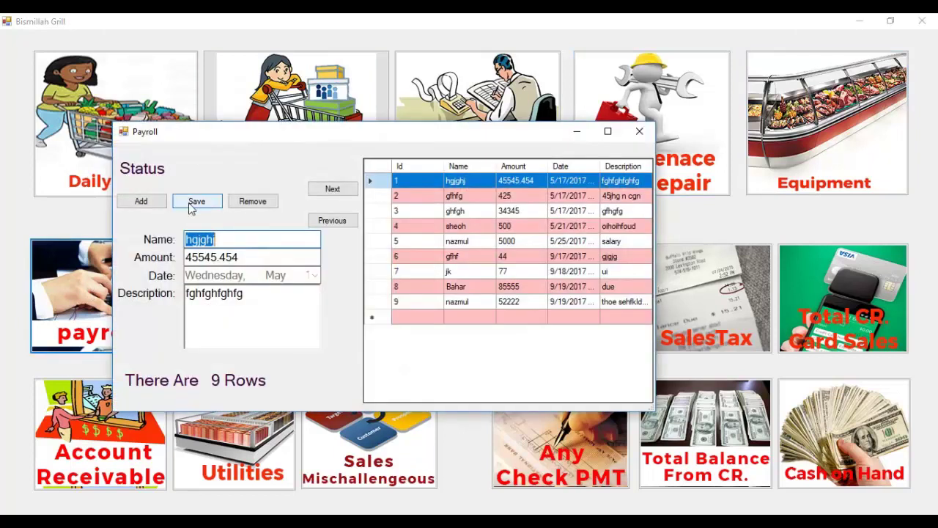
pyautogui.click(142, 203)
pyautogui.click(238, 239)
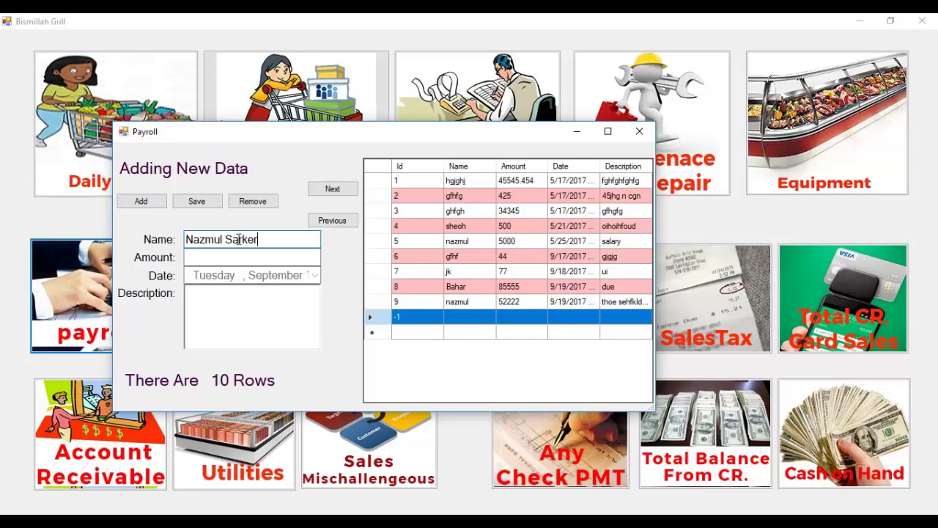
pyautogui.press('Tab')
pyautogui.write('523222')
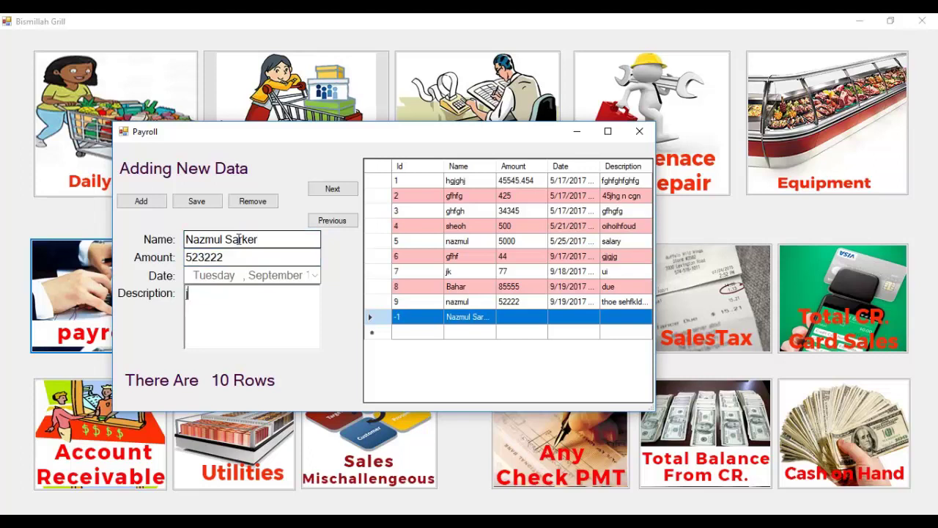
pyautogui.write('something')
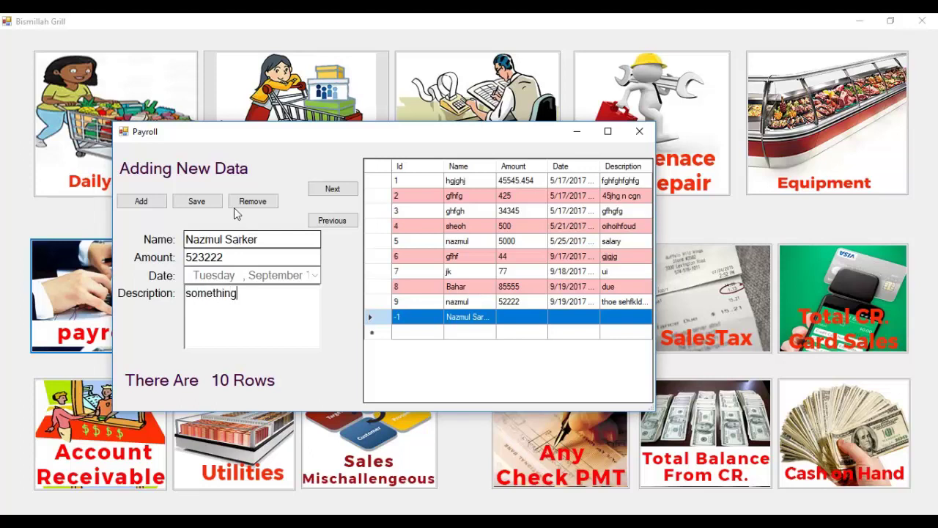
pyautogui.click(207, 206)
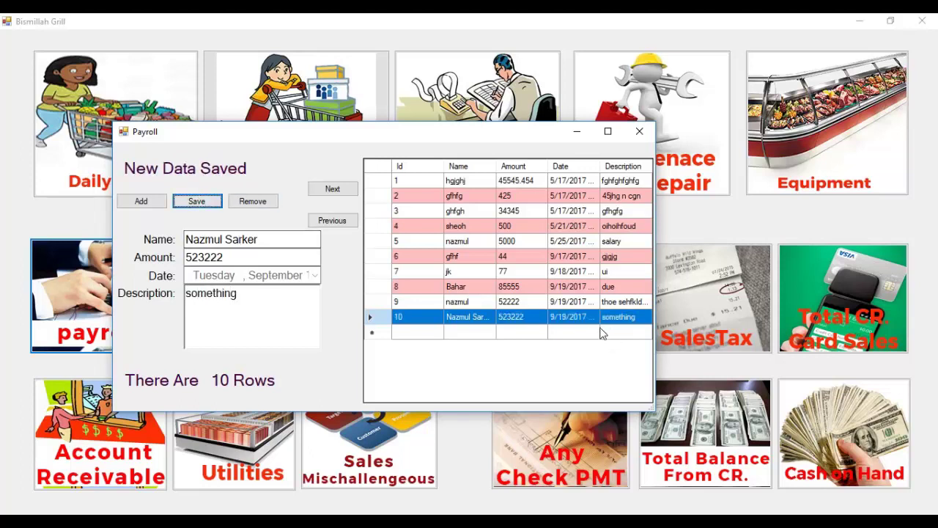
# Correct the payroll amount to 523222000 and save it.
pyautogui.doubleClick(270, 303)
pyautogui.click(241, 256)
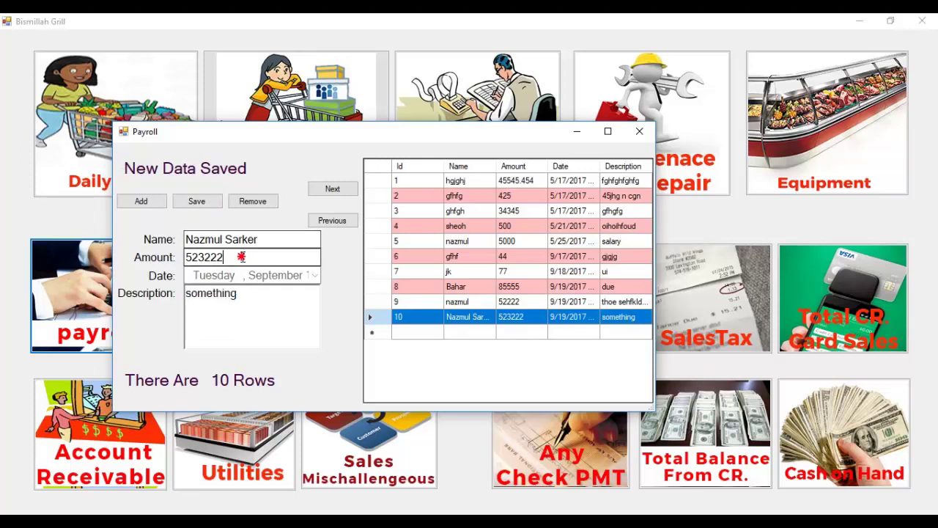
pyautogui.write('000')
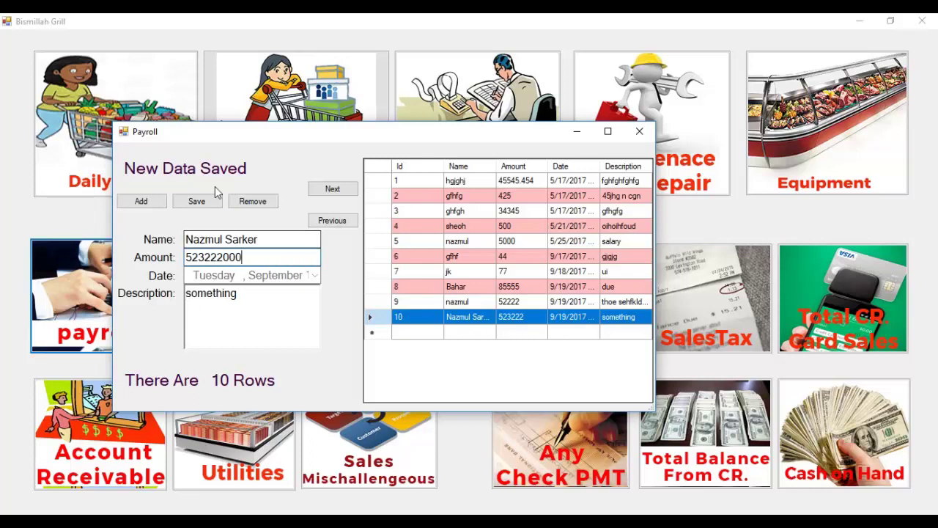
pyautogui.click(210, 200)
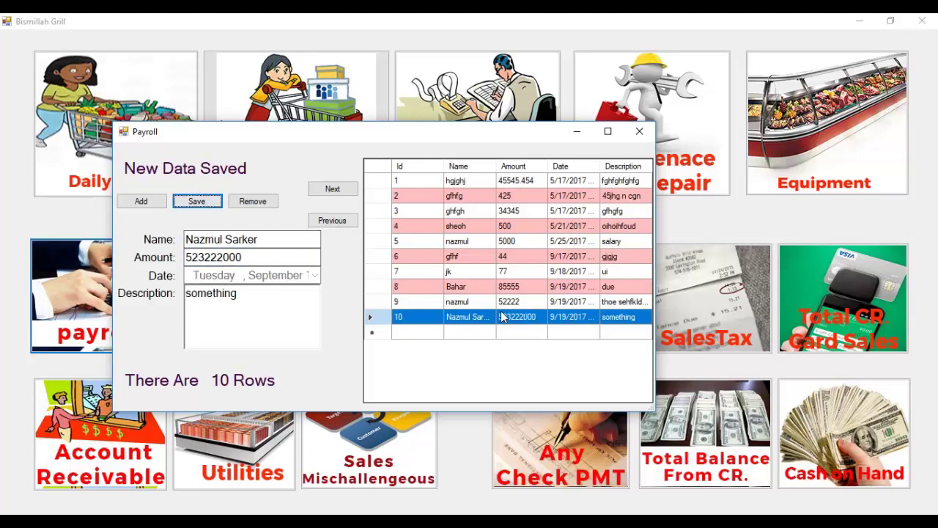
# Delete the jk payroll record and close the Payroll form.
pyautogui.click(345, 225)
pyautogui.click(344, 225)
pyautogui.click(345, 225)
pyautogui.click(251, 203)
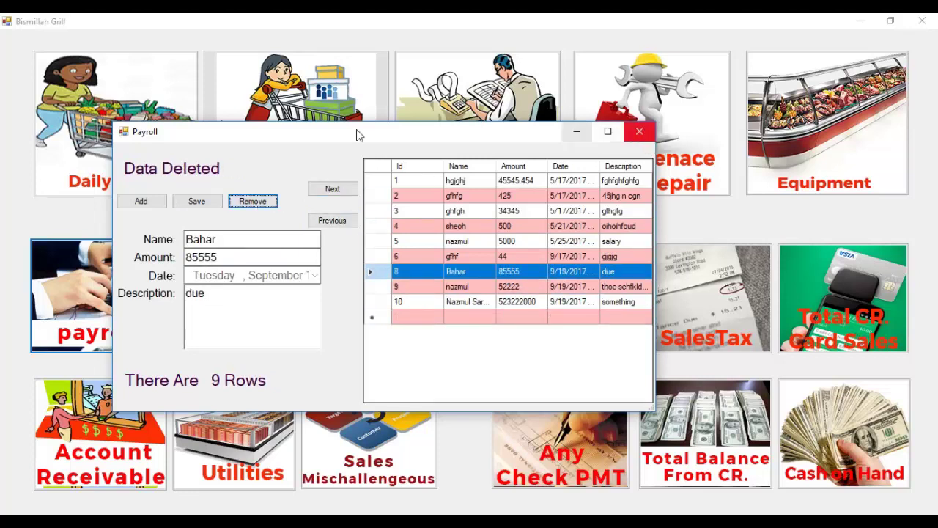
pyautogui.click(638, 134)
# Save a 6255555 credit payment for an employee with description 'DESHOSKSH'.
pyautogui.click(232, 294)
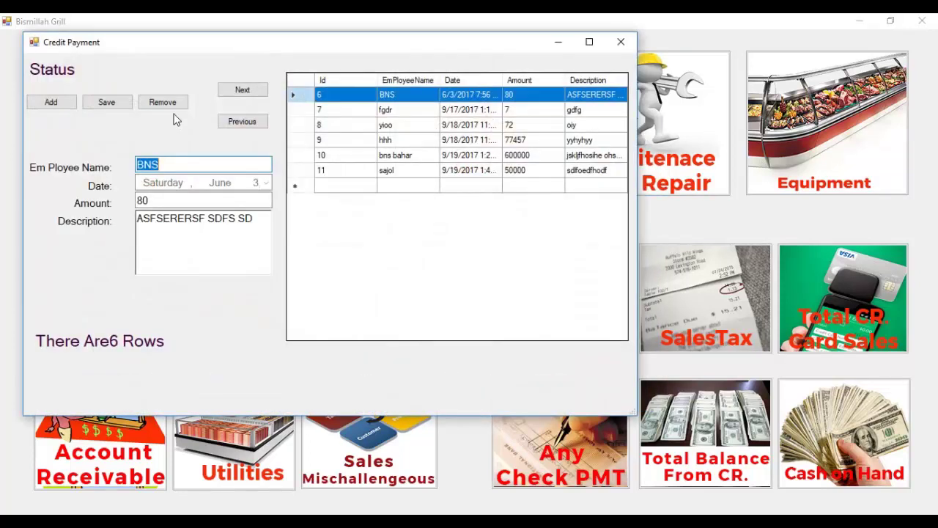
pyautogui.moveTo(190, 47); pyautogui.dragTo(448, 56)
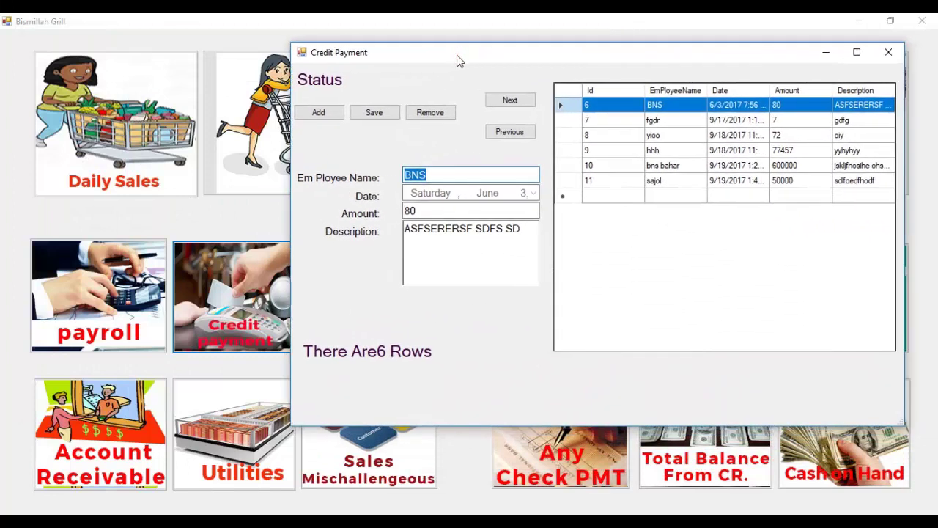
pyautogui.click(318, 112)
pyautogui.click(423, 173)
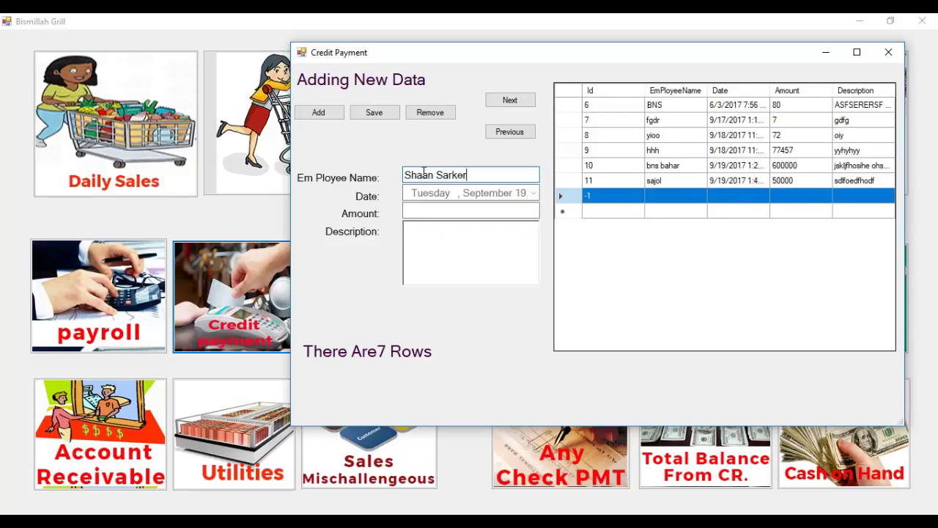
pyautogui.click(489, 212)
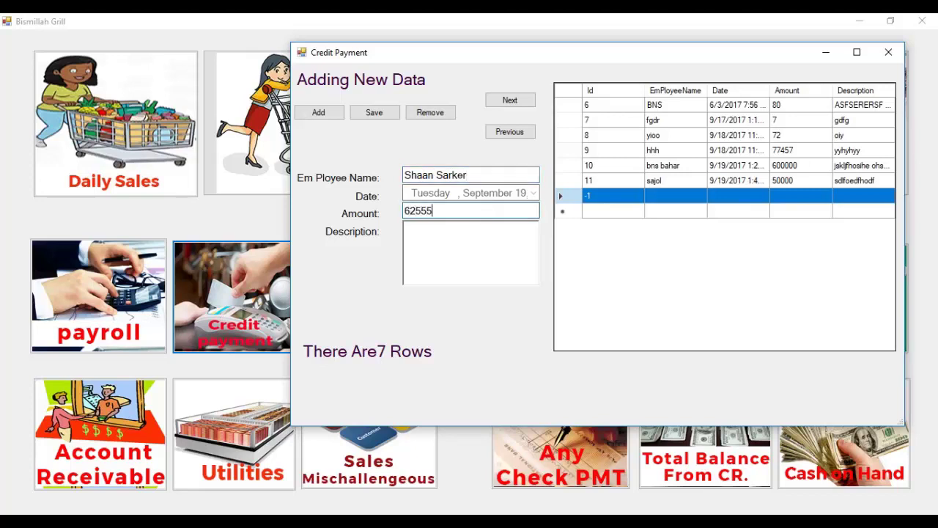
pyautogui.press('Tab')
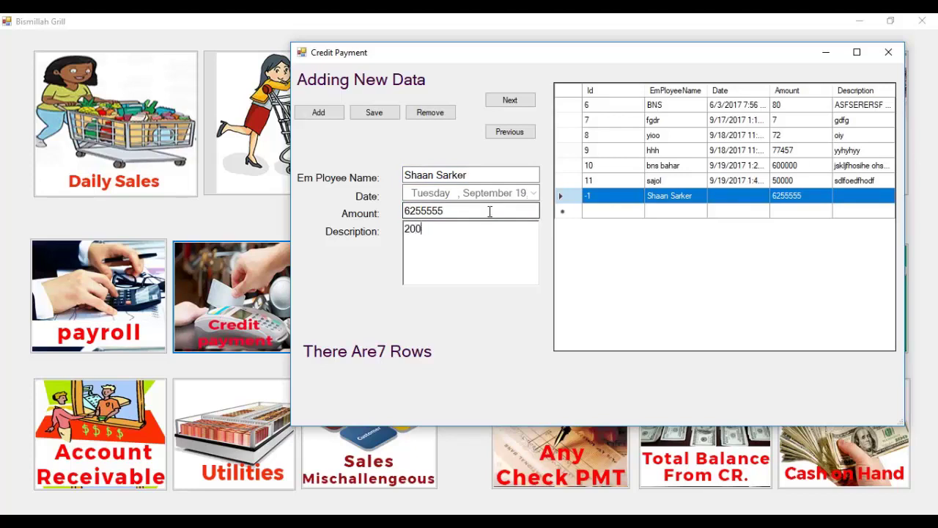
pyautogui.write('DESHOSKSHL H SHDF')
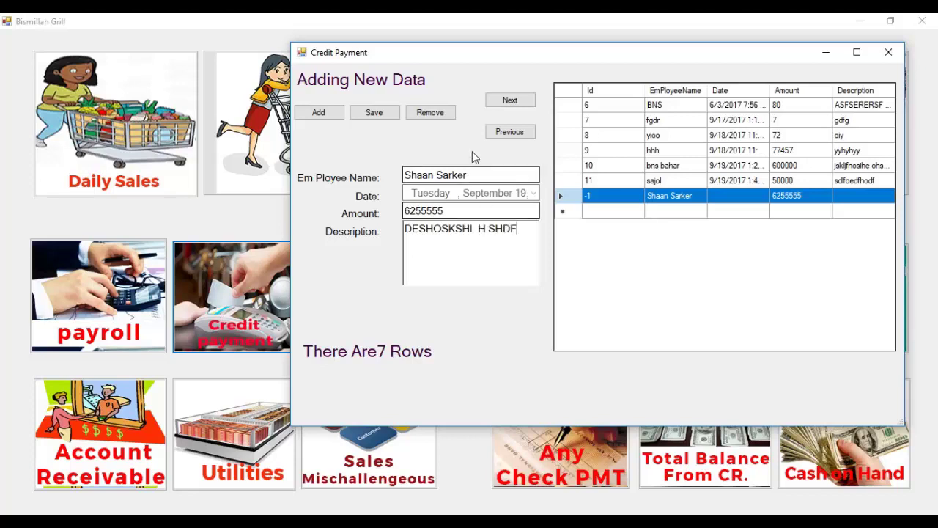
pyautogui.click(373, 114)
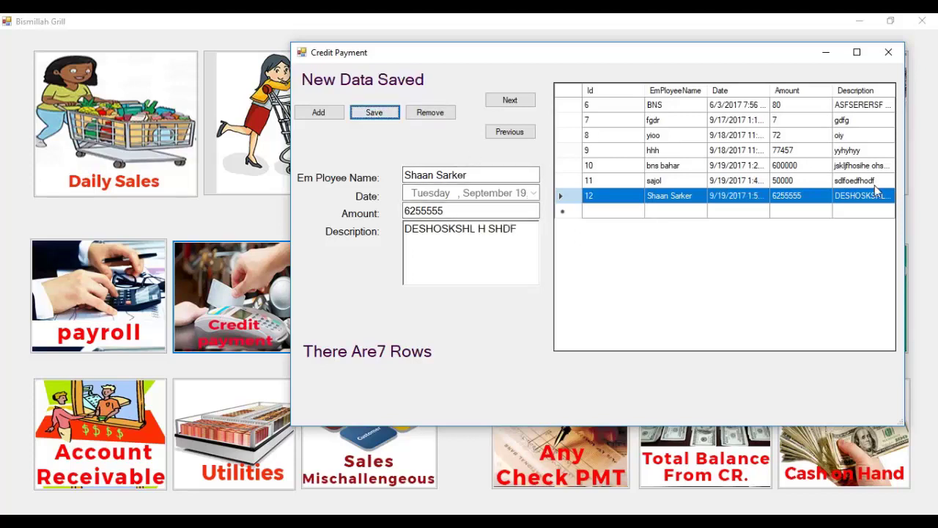
# Browse to credit payment record 10, delete it, and close the form.
pyautogui.click(511, 132)
pyautogui.click(521, 134)
pyautogui.click(520, 133)
pyautogui.click(519, 103)
pyautogui.click(519, 103)
pyautogui.click(519, 103)
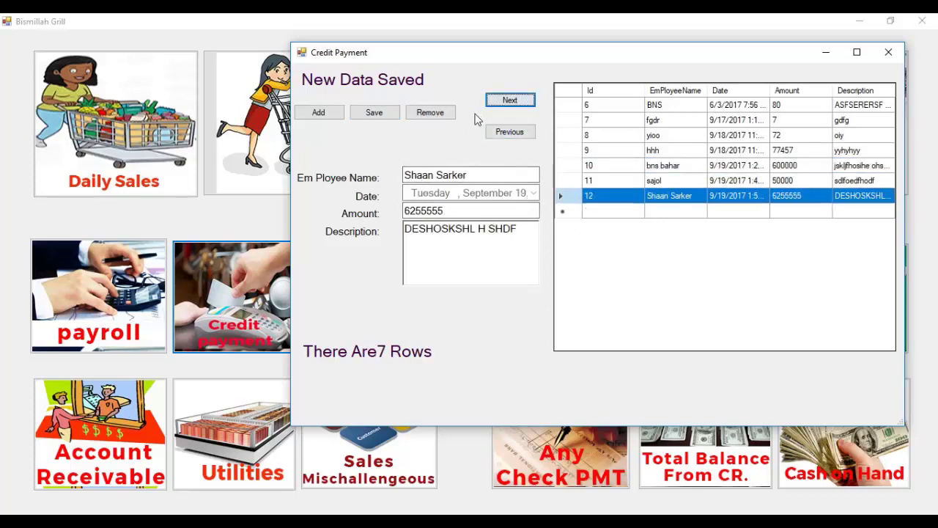
pyautogui.click(524, 133)
pyautogui.click(523, 133)
pyautogui.click(445, 118)
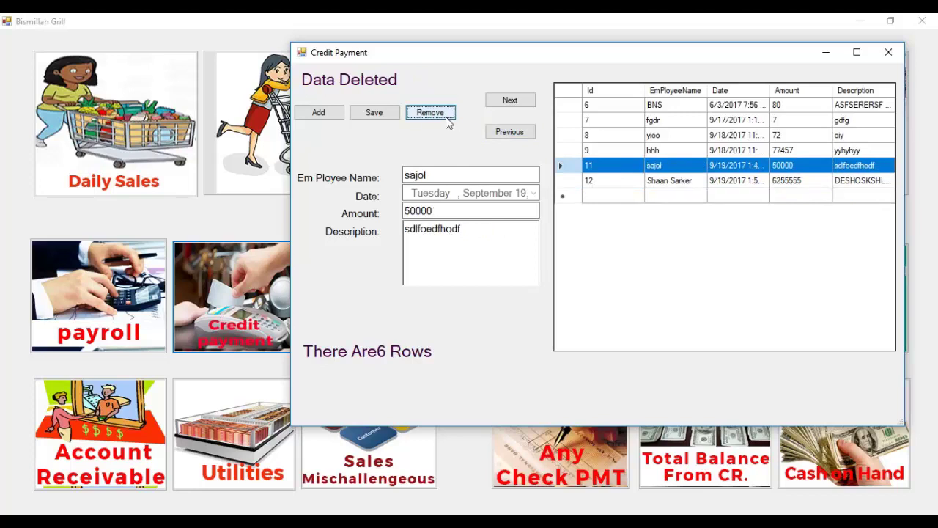
pyautogui.click(887, 54)
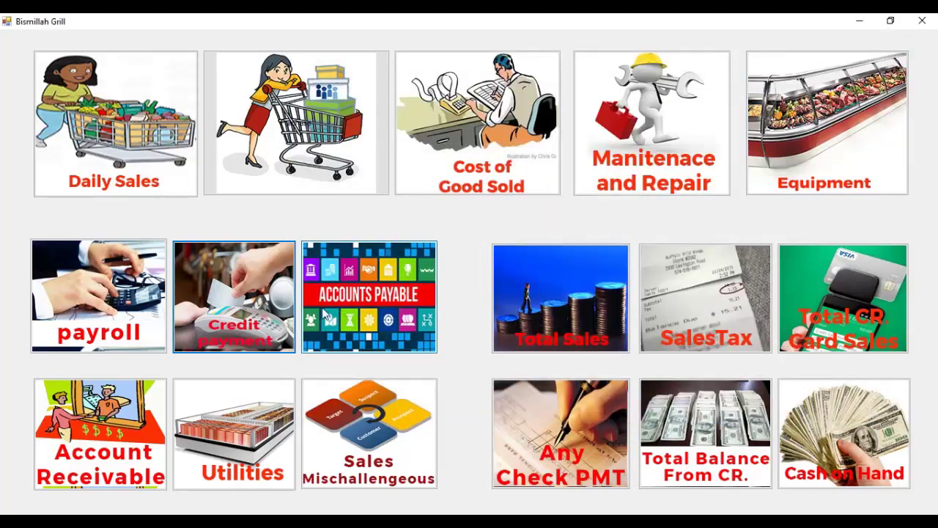
# Review the Accounts Payable rows, including the 80 and 6255555 credit payments, then close the view.
pyautogui.click(382, 300)
pyautogui.scroll(-15, 432, 146)
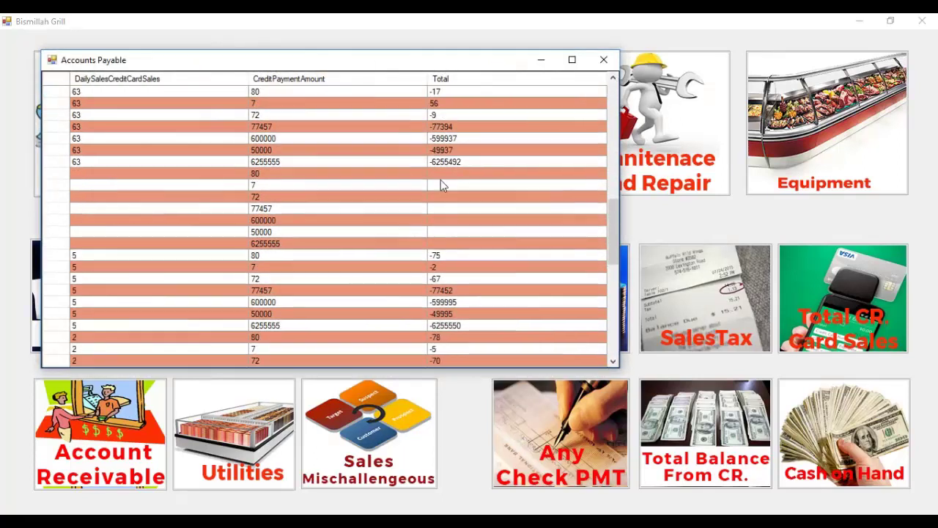
pyautogui.click(389, 174)
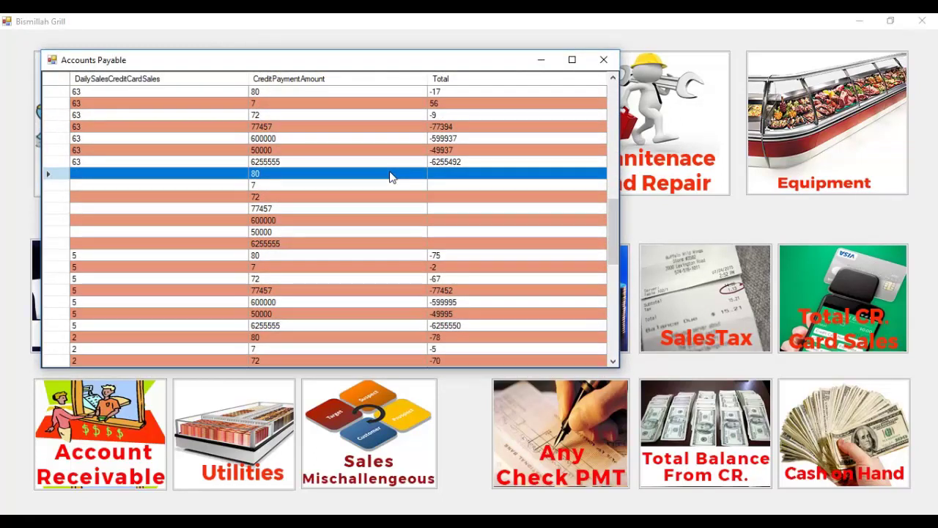
pyautogui.click(296, 244)
pyautogui.scroll(-5, 317, 257)
pyautogui.scroll(-3, 395, 189)
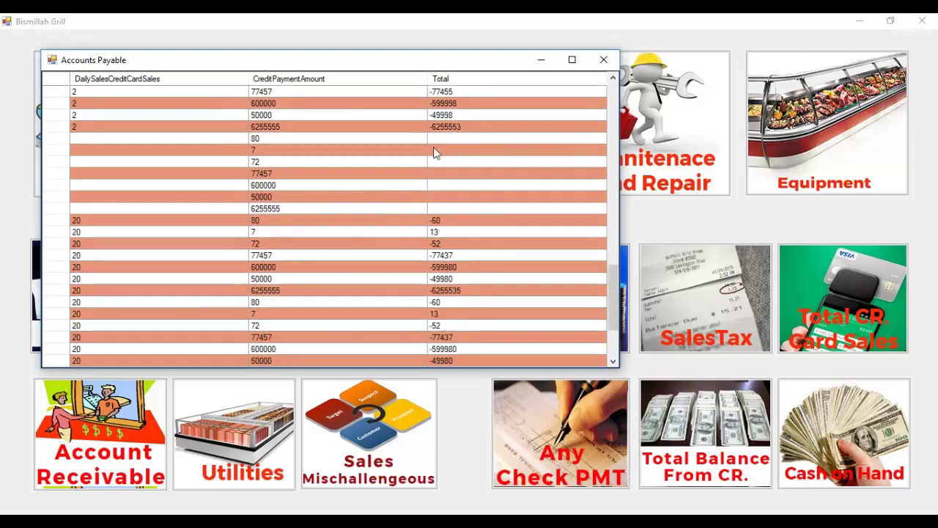
pyautogui.scroll(-3, 440, 220)
pyautogui.scroll(5, 454, 191)
pyautogui.scroll(3, 462, 178)
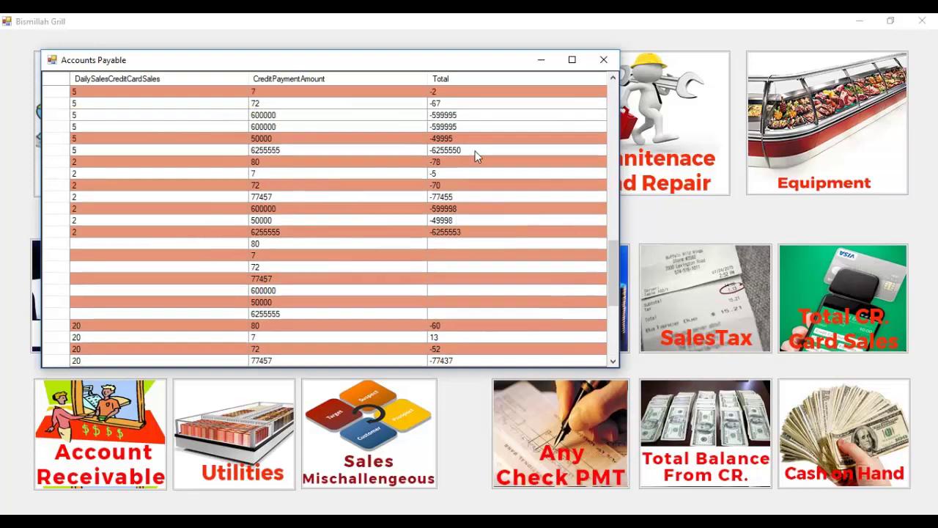
pyautogui.click(604, 60)
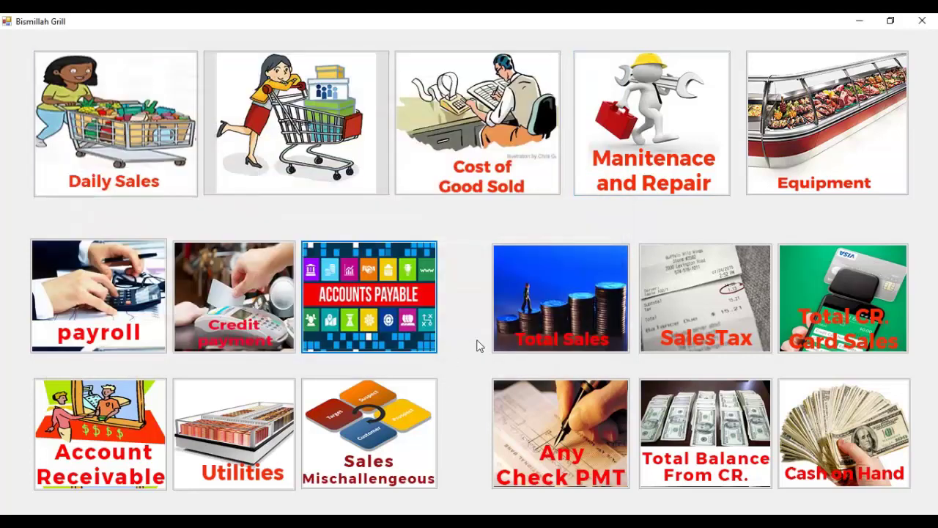
# Save a new receivable for an employee with amount 5655556.
pyautogui.click(103, 449)
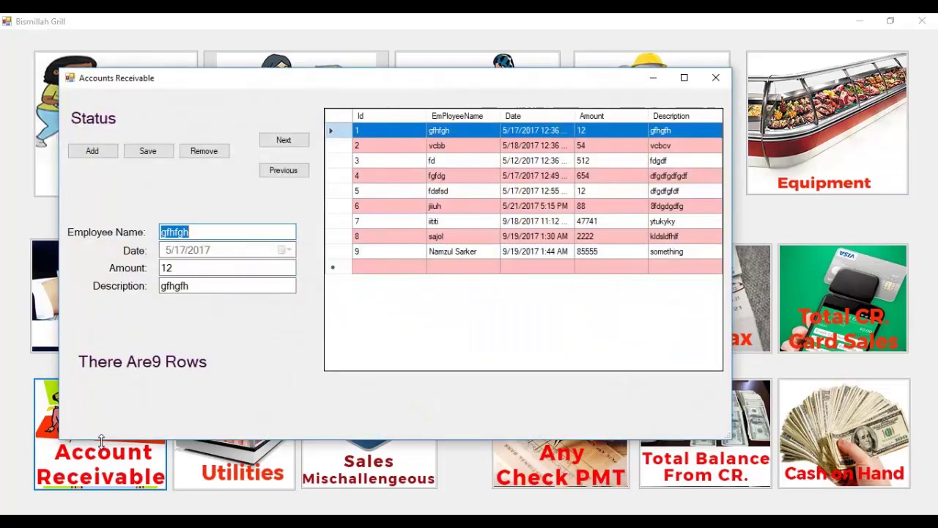
pyautogui.click(93, 151)
pyautogui.click(220, 232)
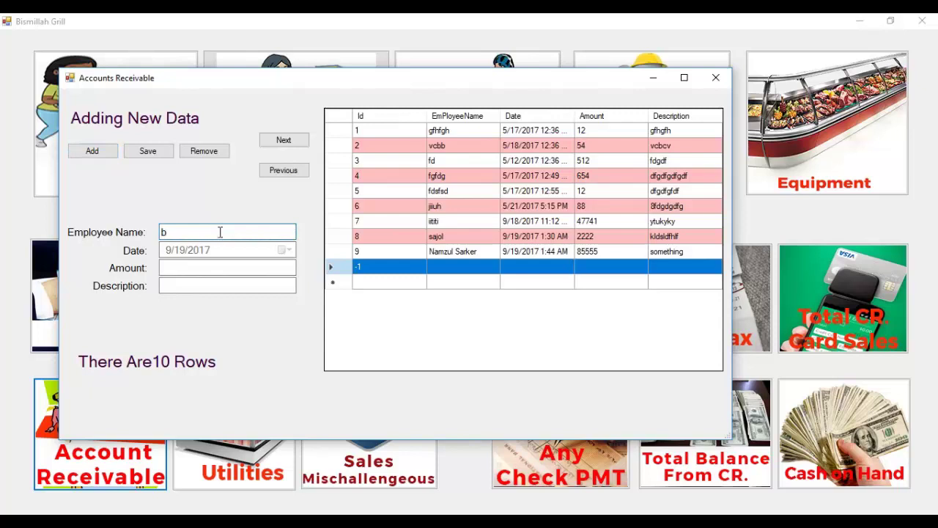
pyautogui.write('bahar')
pyautogui.press('Tab')
pyautogui.write('5655556')
pyautogui.press('Tab')
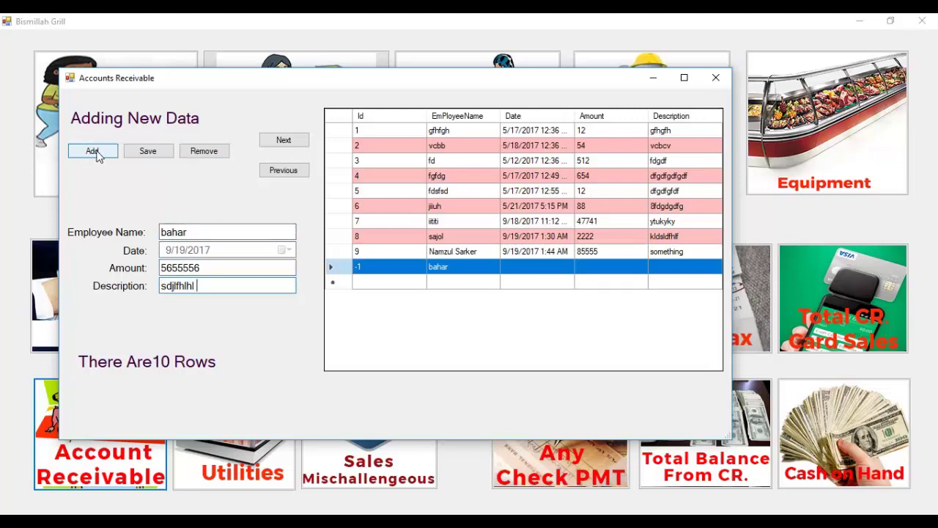
pyautogui.click(147, 150)
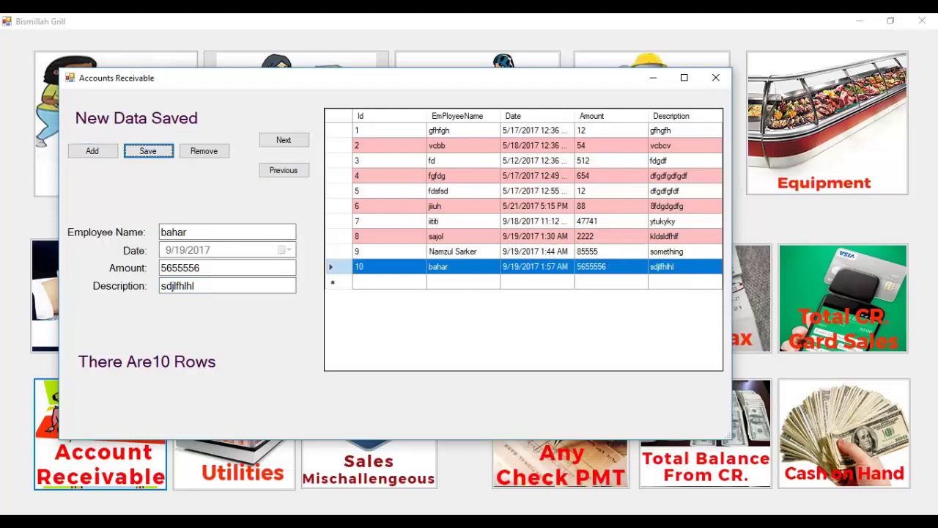
# Delete the new receivable and three more, browse the remaining records, and close the form.
pyautogui.click(205, 151)
pyautogui.click(225, 152)
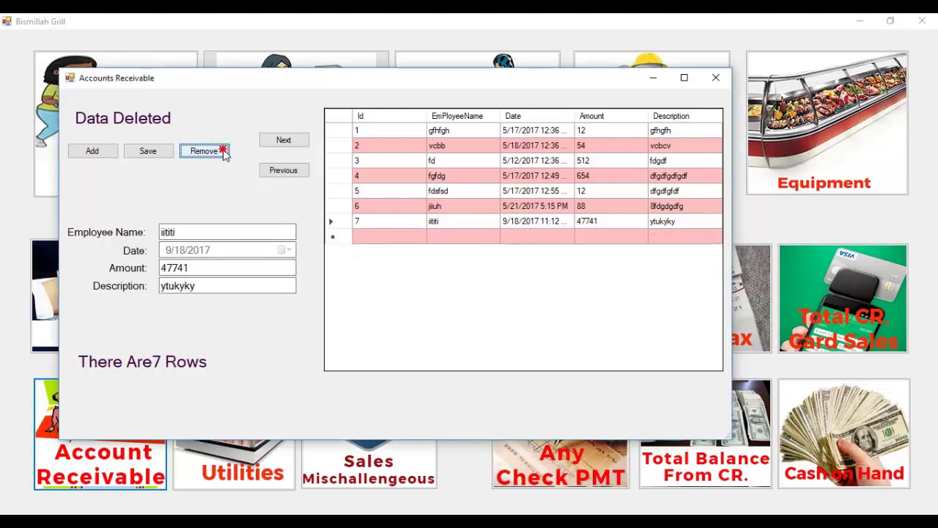
pyautogui.doubleClick(225, 152)
pyautogui.click(304, 172)
pyautogui.click(304, 171)
pyautogui.click(304, 171)
pyautogui.click(302, 143)
pyautogui.click(302, 143)
pyautogui.click(302, 143)
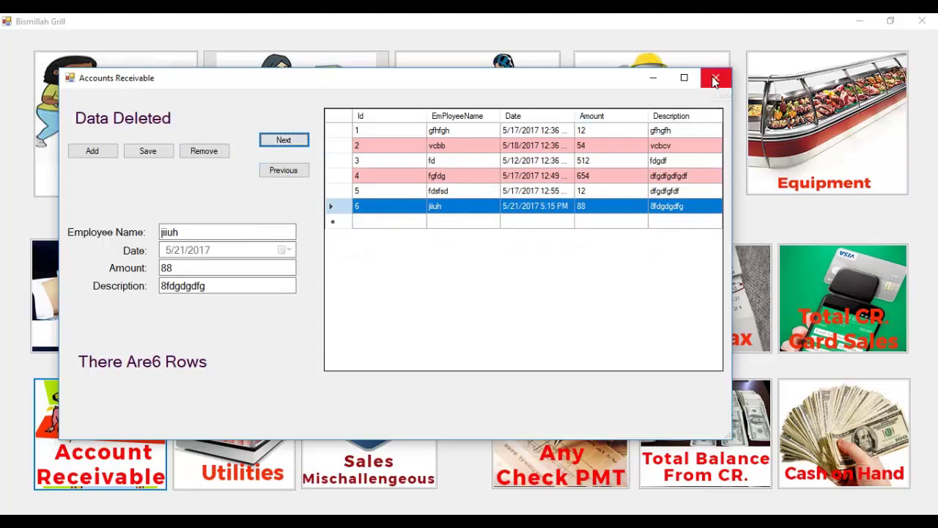
pyautogui.click(715, 77)
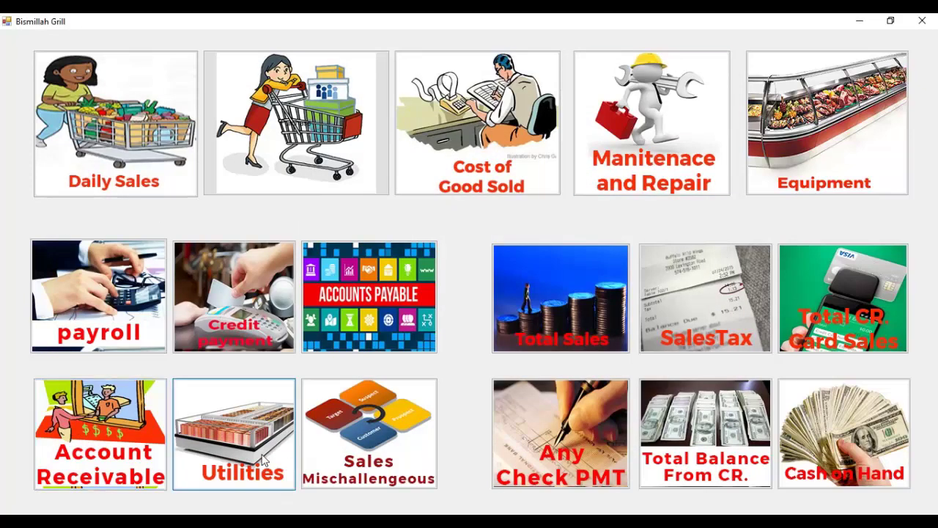
# Save a utility entry 'name here' priced 512166.
pyautogui.click(262, 460)
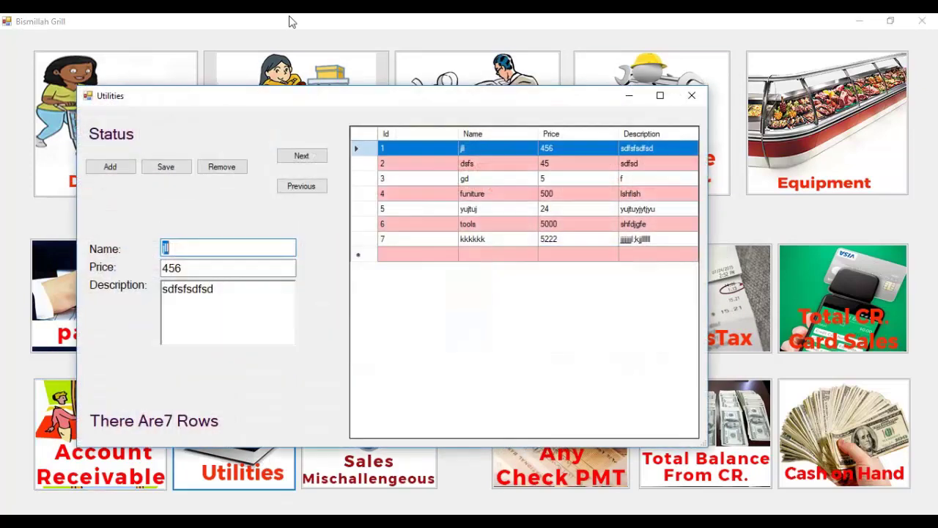
pyautogui.click(108, 168)
pyautogui.click(187, 247)
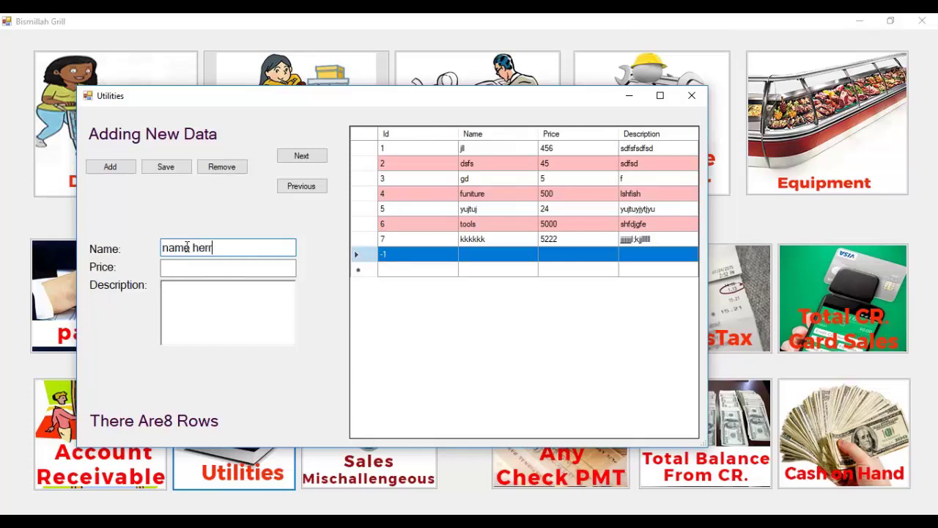
pyautogui.press('Tab')
pyautogui.write('512166')
pyautogui.write('jasdjfhoeh')
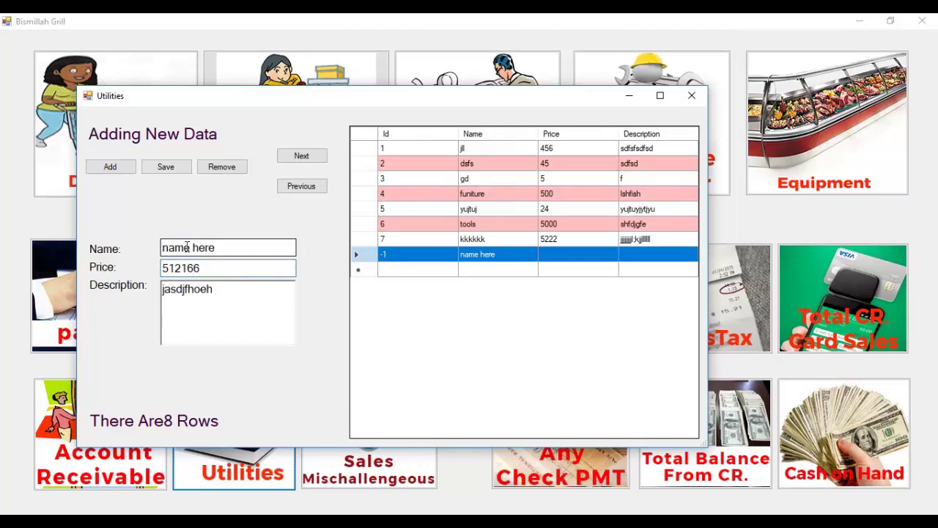
pyautogui.click(169, 171)
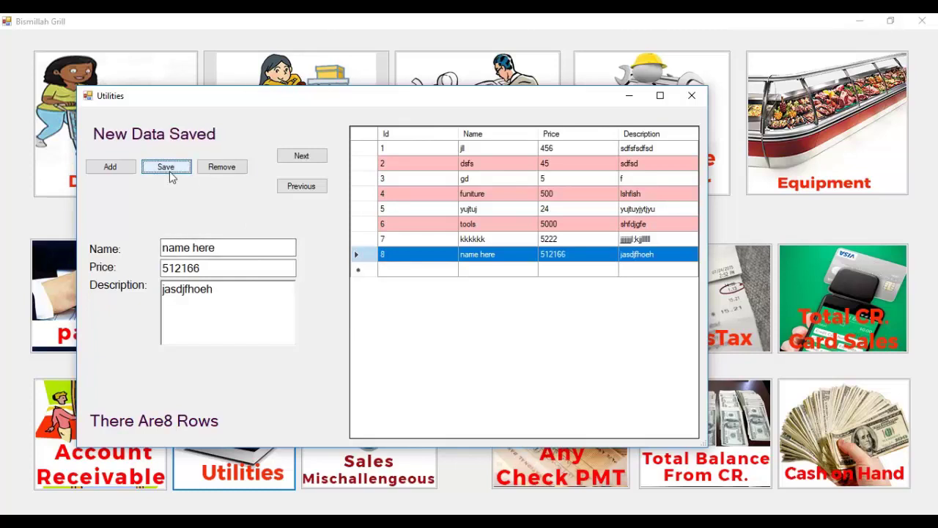
# Delete the funiture and yujtuj utility entries, then close Utilities.
pyautogui.click(295, 192)
pyautogui.click(297, 194)
pyautogui.click(297, 194)
pyautogui.click(297, 193)
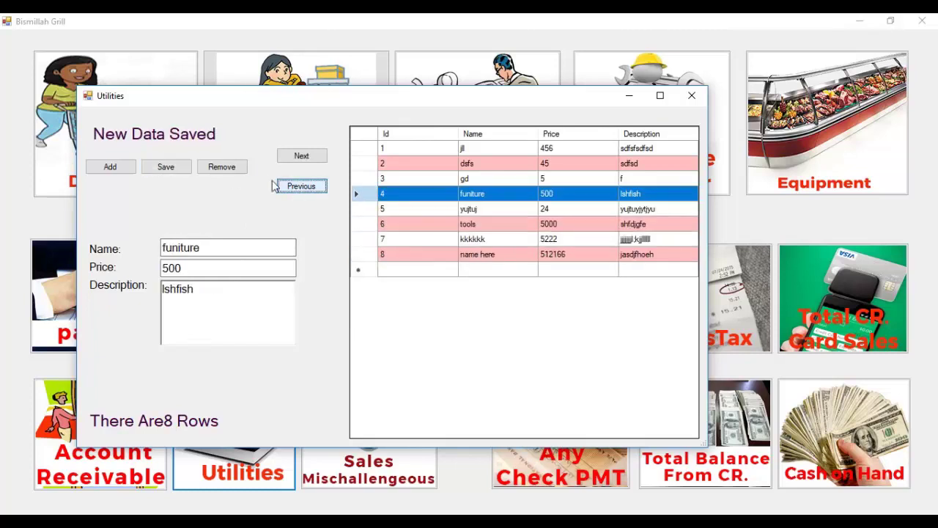
pyautogui.click(237, 169)
pyautogui.click(237, 169)
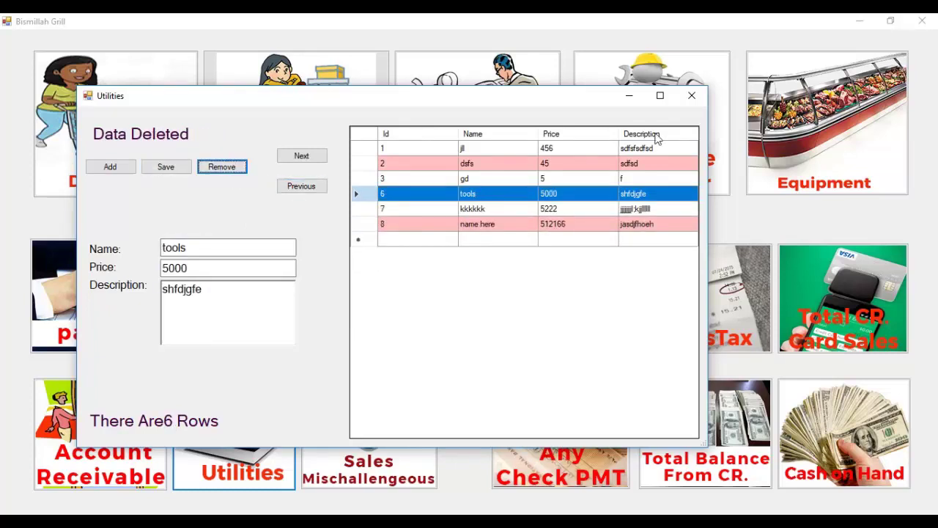
pyautogui.click(691, 96)
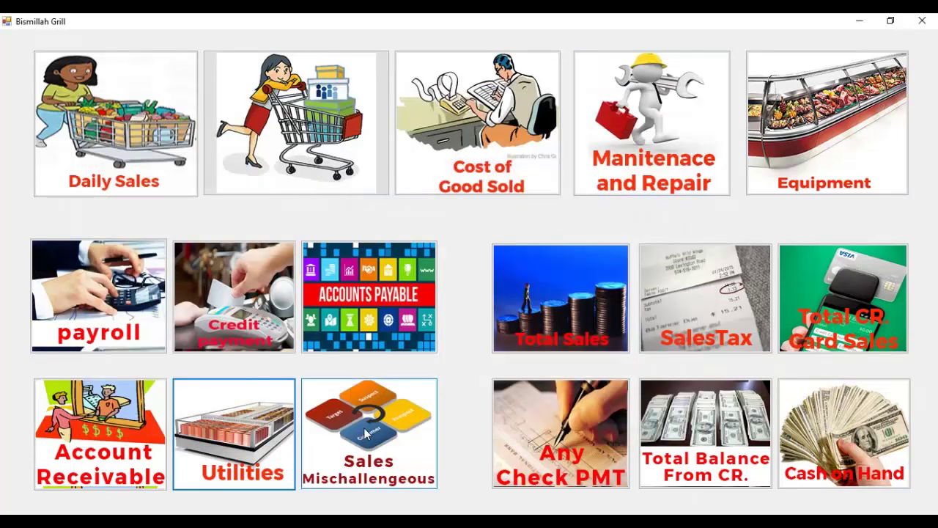
# Open the Sales Mischallengeous form and move it up and to the right.
pyautogui.click(367, 435)
pyautogui.click(315, 116)
pyautogui.moveTo(316, 116); pyautogui.dragTo(369, 101)
# Add and save a new miscellaneous sale of type Others with amount 2000.
pyautogui.click(185, 179)
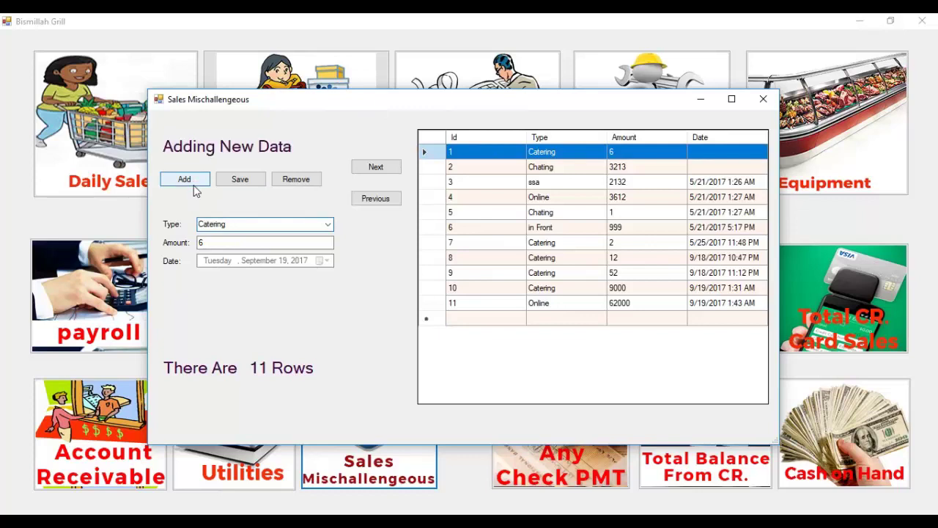
pyautogui.click(331, 228)
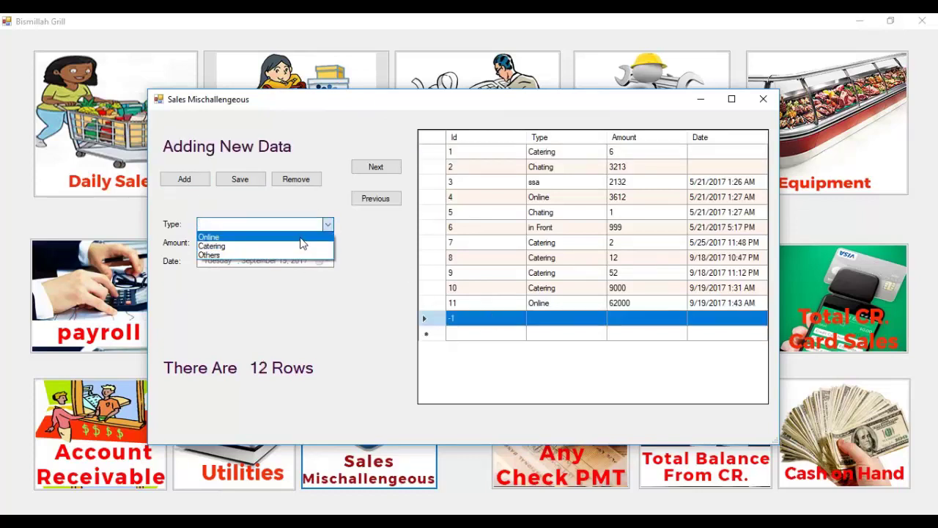
pyautogui.click(299, 256)
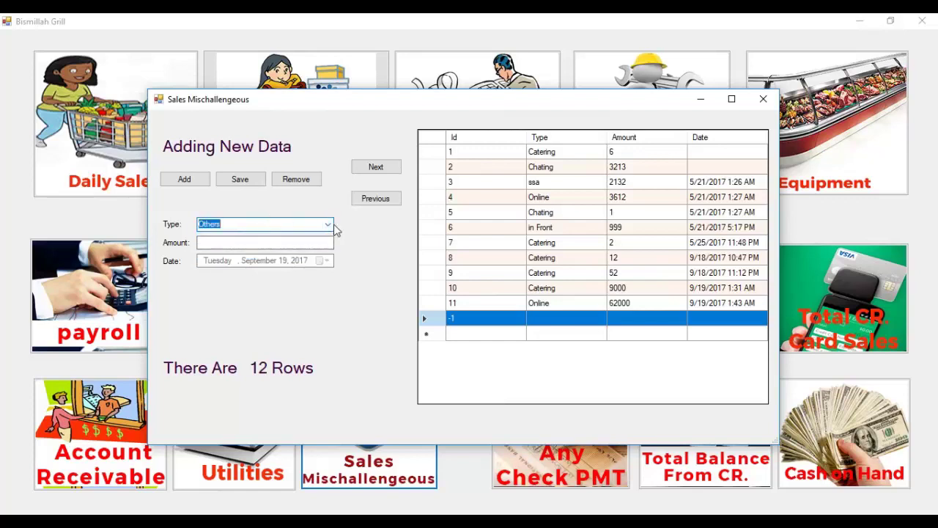
pyautogui.click(288, 242)
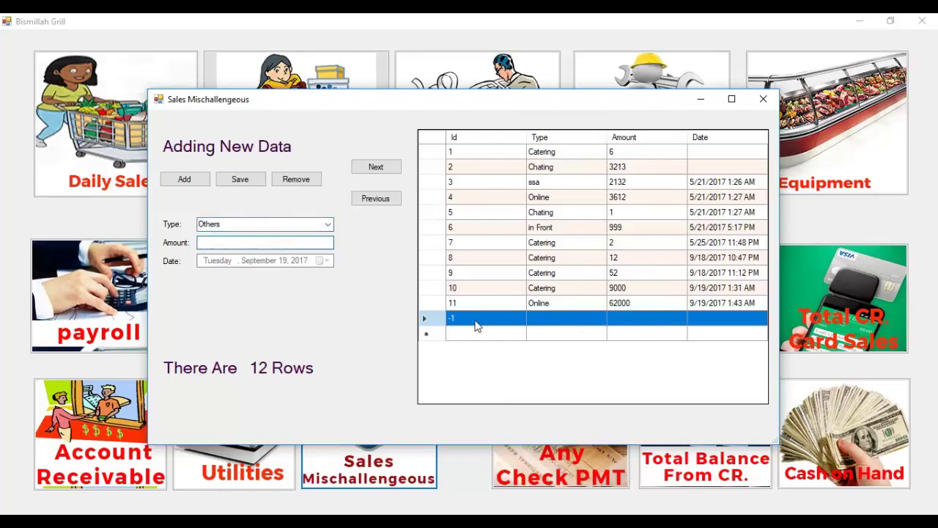
pyautogui.write('2000')
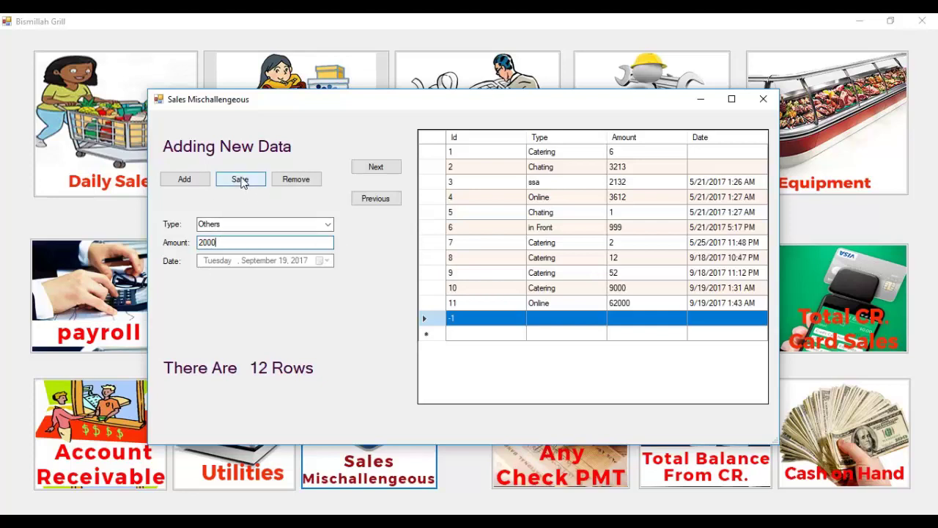
pyautogui.click(242, 181)
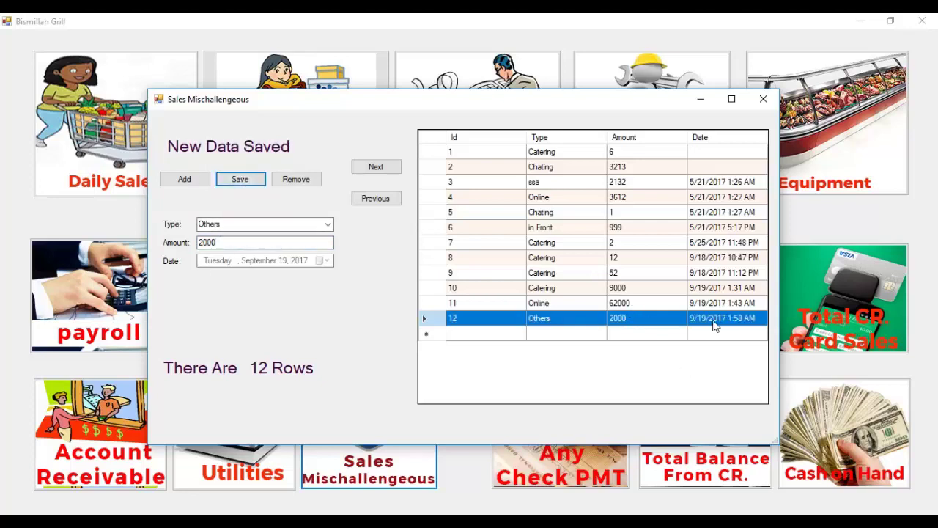
# Step back through the earlier sales records, then close the form.
pyautogui.click(375, 199)
pyautogui.click(375, 199)
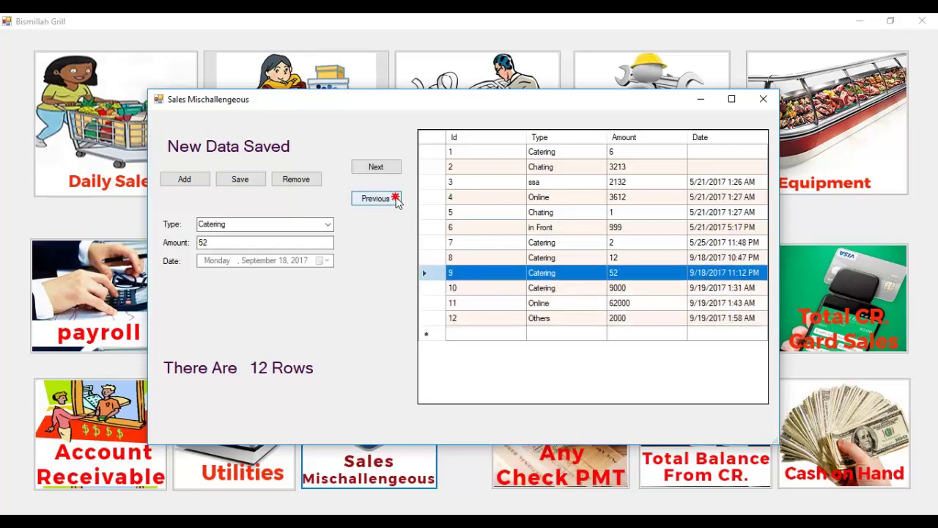
pyautogui.click(375, 199)
pyautogui.click(375, 198)
pyautogui.click(375, 198)
pyautogui.click(763, 98)
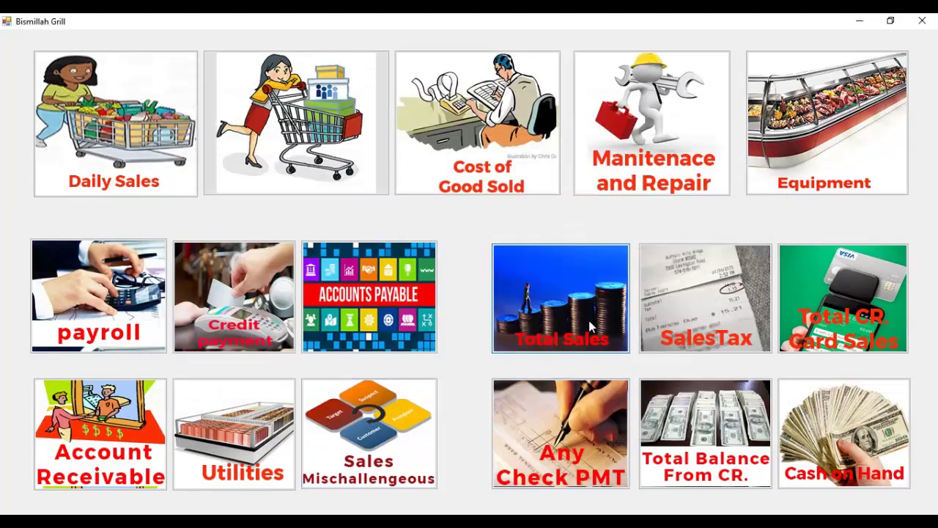
# Open Total Sales, select the 654/657 and 999/1014 rows, and scroll through the grids.
pyautogui.click(589, 320)
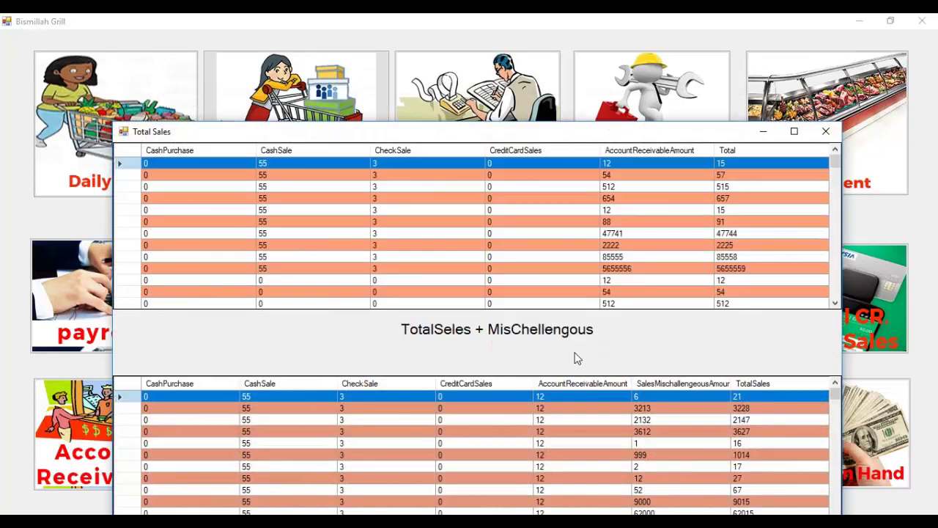
pyautogui.click(362, 198)
pyautogui.click(477, 455)
pyautogui.scroll(-5, 506, 432)
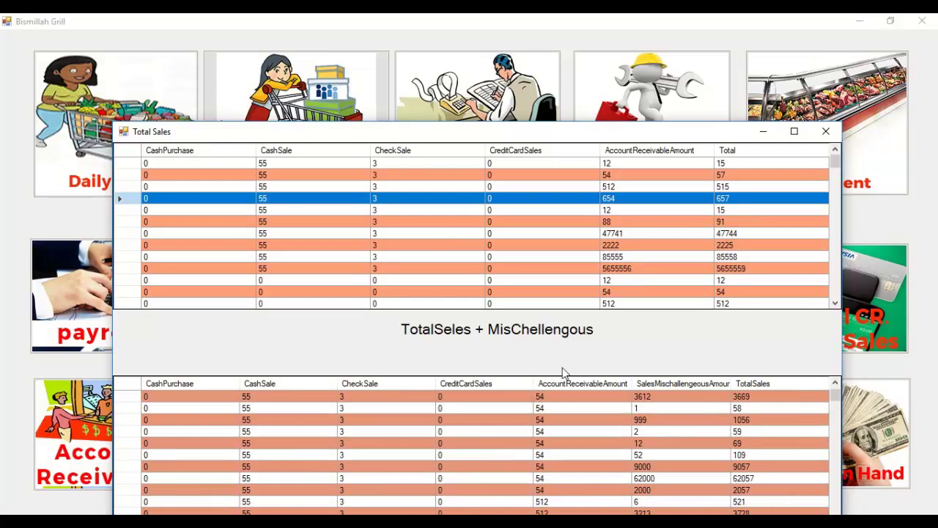
pyautogui.scroll(-3, 593, 297)
pyautogui.scroll(-10, 665, 277)
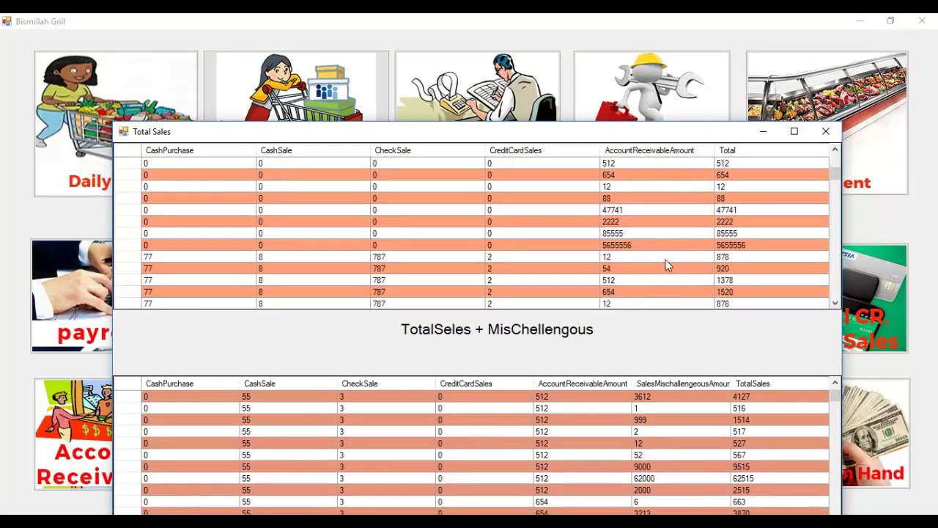
pyautogui.scroll(-3, 662, 210)
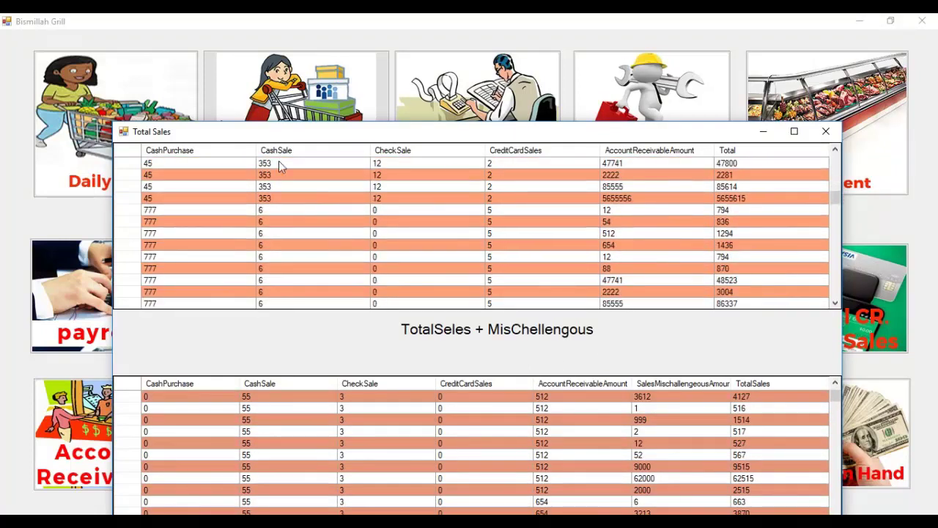
# Sort the upper table by CashPurchase, CashSale, CheckSale, then Total, and close the overview.
pyautogui.click(170, 150)
pyautogui.click(301, 152)
pyautogui.click(405, 151)
pyautogui.click(761, 152)
pyautogui.scroll(-5, 769, 394)
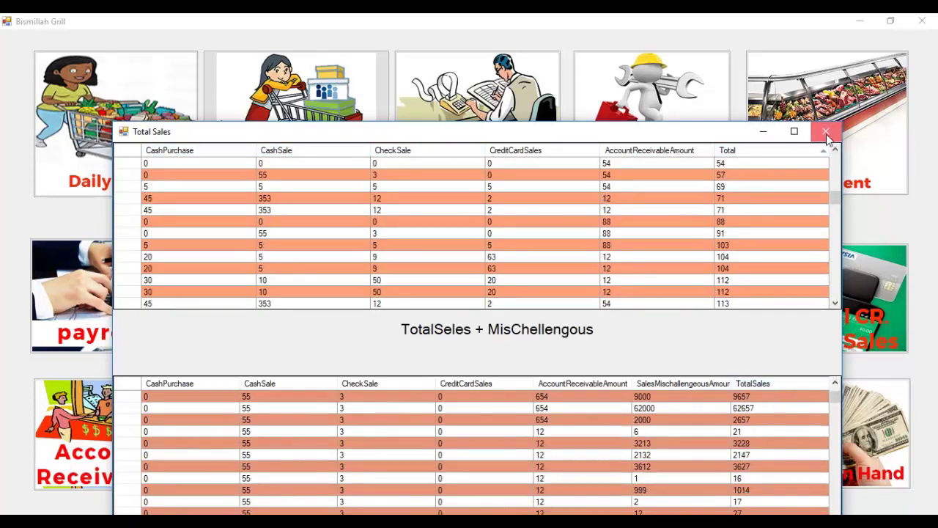
pyautogui.click(826, 134)
# Add a Sales Tax record with a name and amount 55225, save it, and close the form.
pyautogui.click(706, 299)
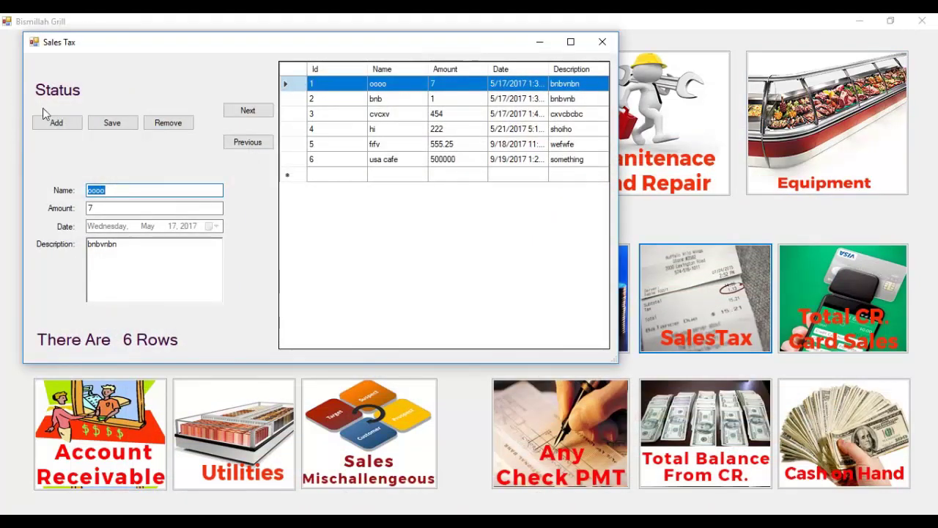
pyautogui.click(73, 122)
pyautogui.click(135, 189)
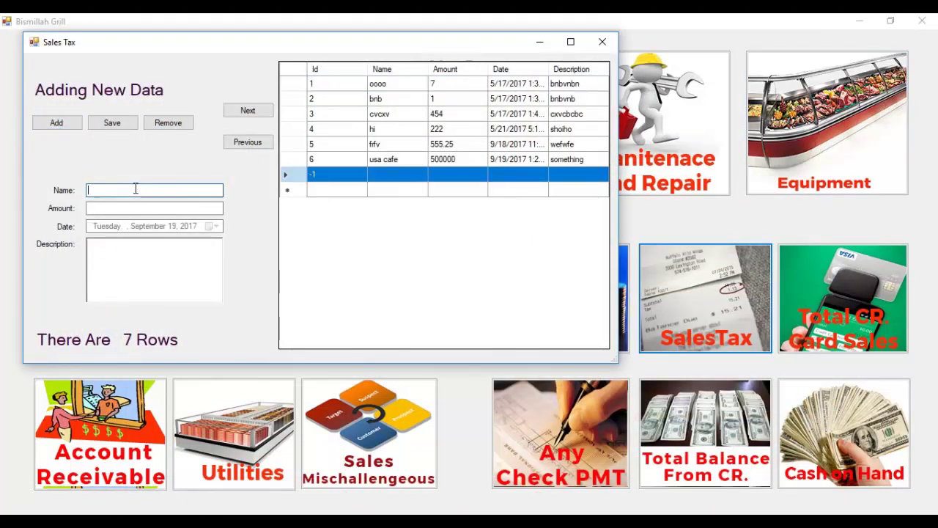
pyautogui.write('skljoe')
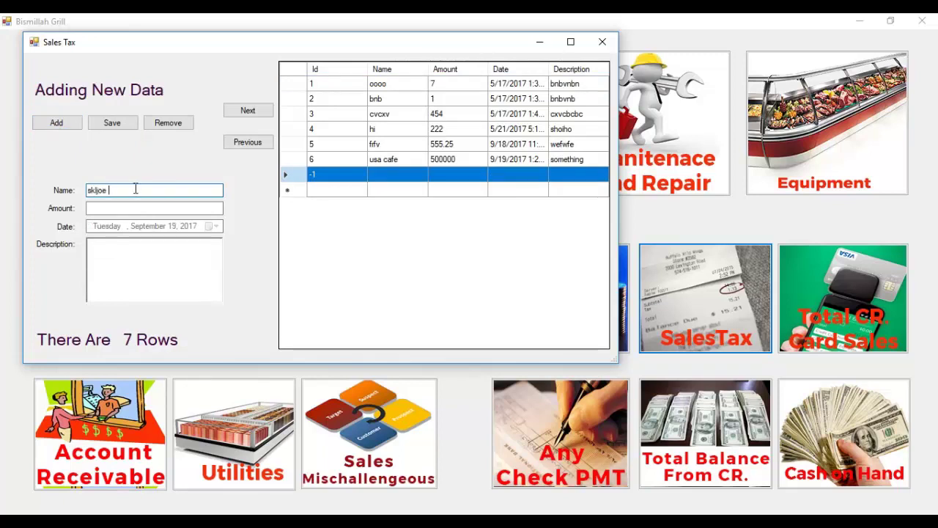
pyautogui.press('Tab')
pyautogui.write('55225')
pyautogui.press('Tab')
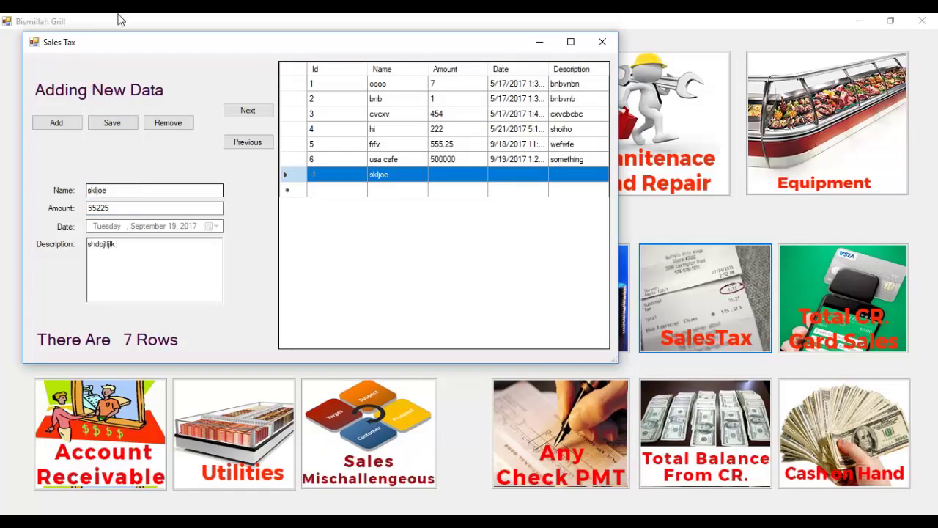
pyautogui.click(116, 125)
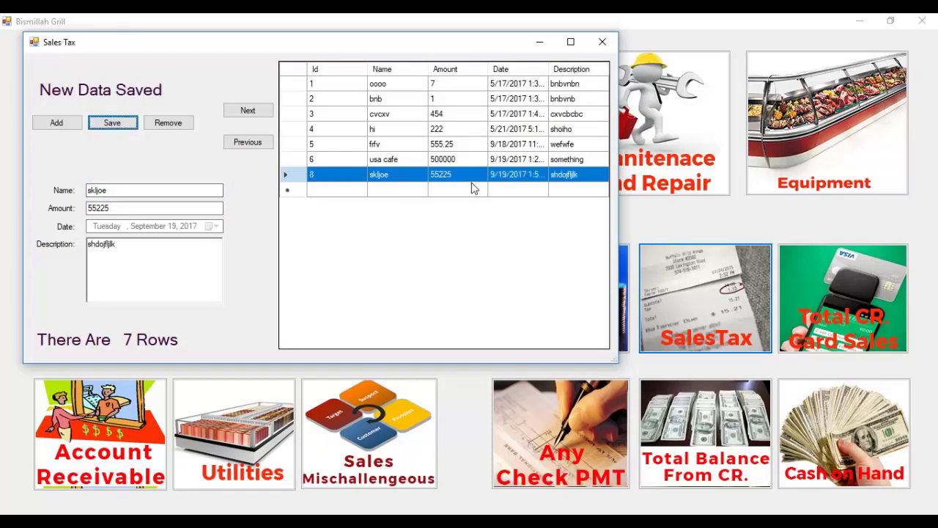
pyautogui.click(602, 42)
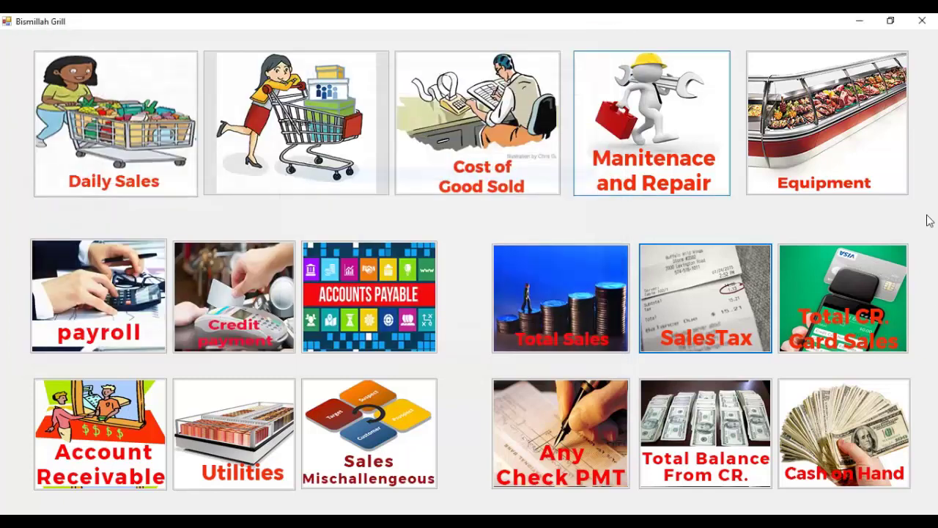
# Add and save a new 20000 credit card sale in Total Credit Card Sales.
pyautogui.click(843, 297)
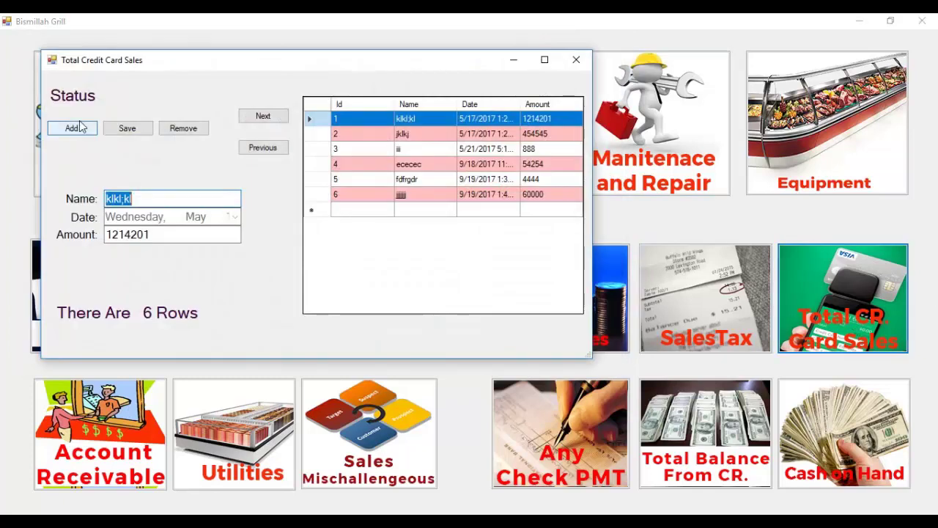
pyautogui.click(72, 129)
pyautogui.click(147, 200)
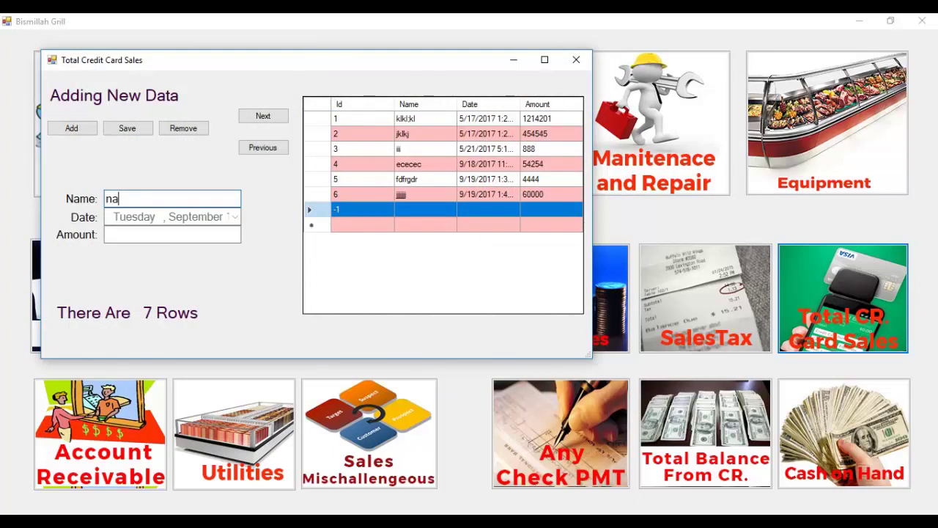
pyautogui.press('Tab')
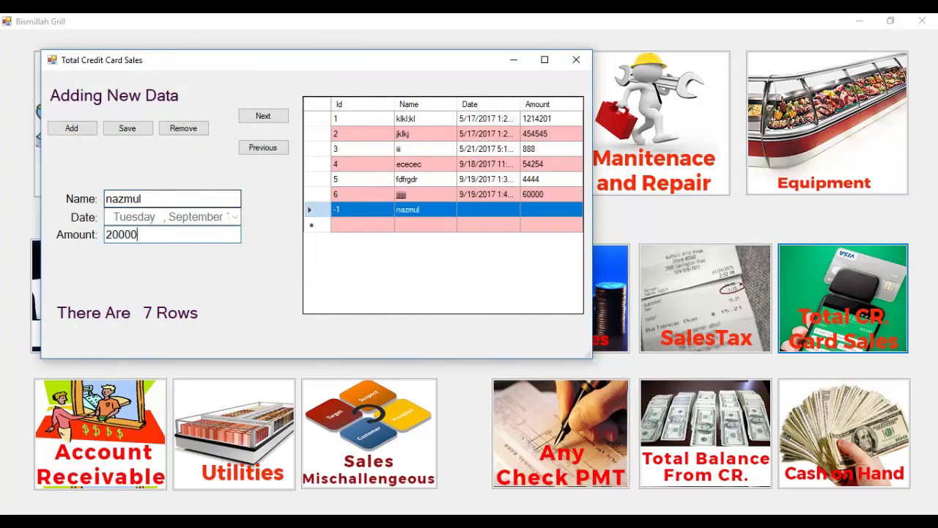
pyautogui.click(127, 131)
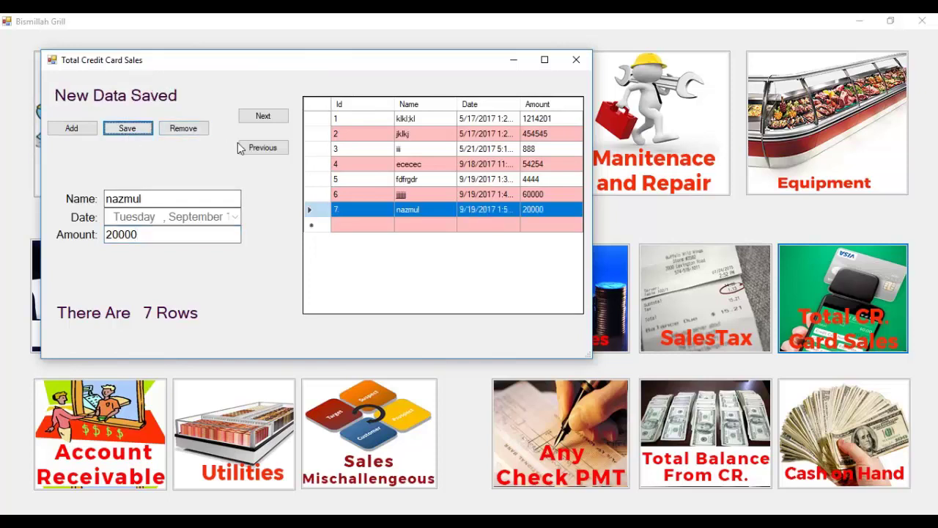
# Delete record 6 with amount 60000 and close the credit card sales form.
pyautogui.click(262, 147)
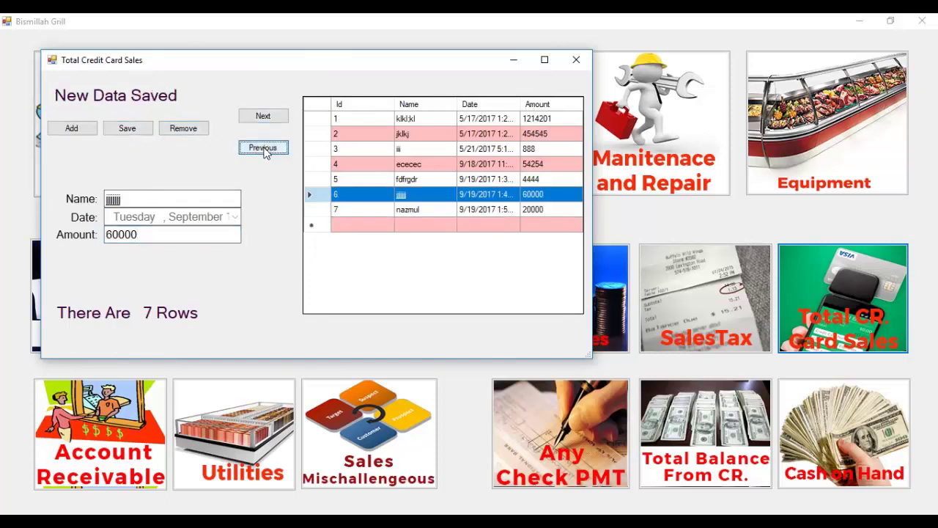
pyautogui.click(200, 131)
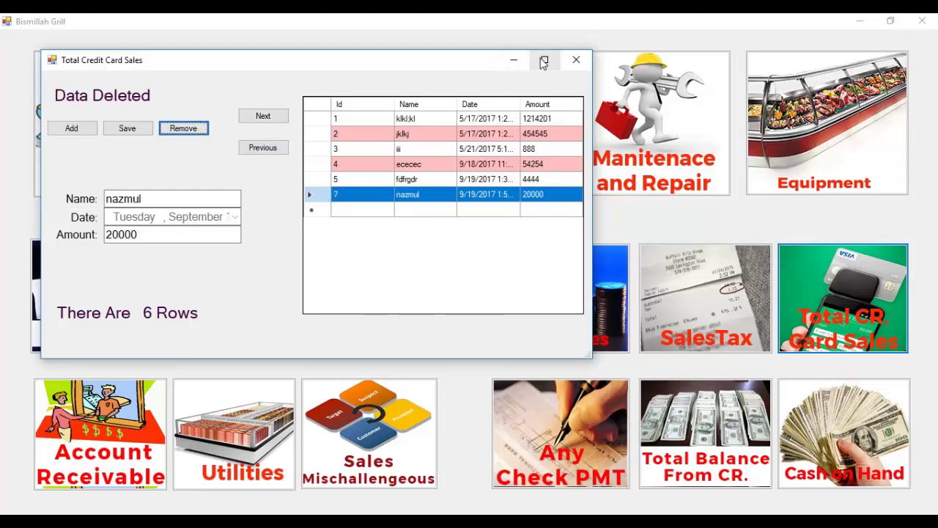
pyautogui.click(576, 60)
pyautogui.click(705, 461)
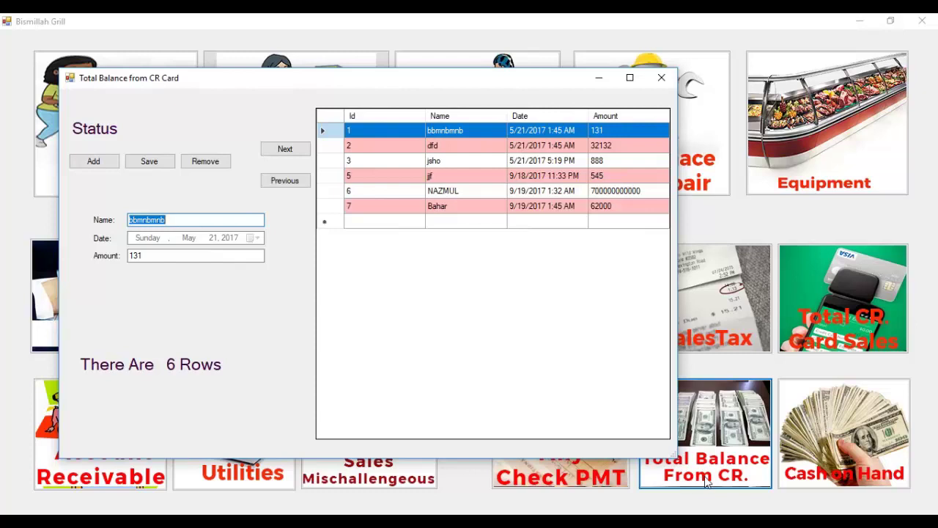
# Save a new balance record with a name and amount 3000, then close the form.
pyautogui.click(93, 160)
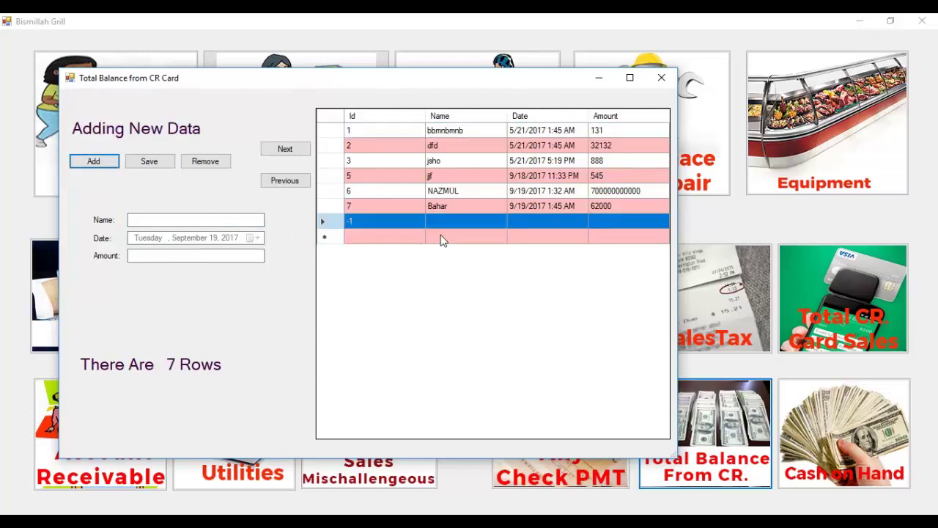
pyautogui.click(255, 221)
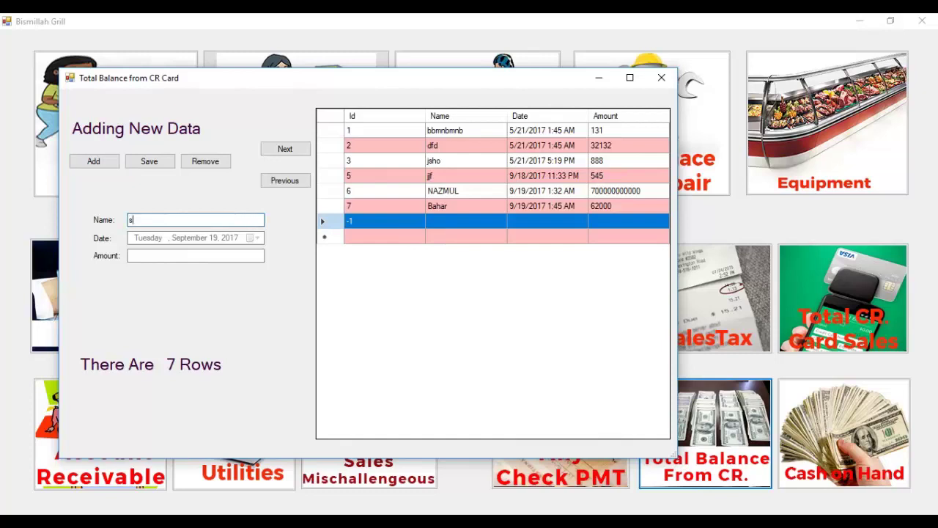
pyautogui.write('sdfefd')
pyautogui.click(233, 255)
pyautogui.write('3000')
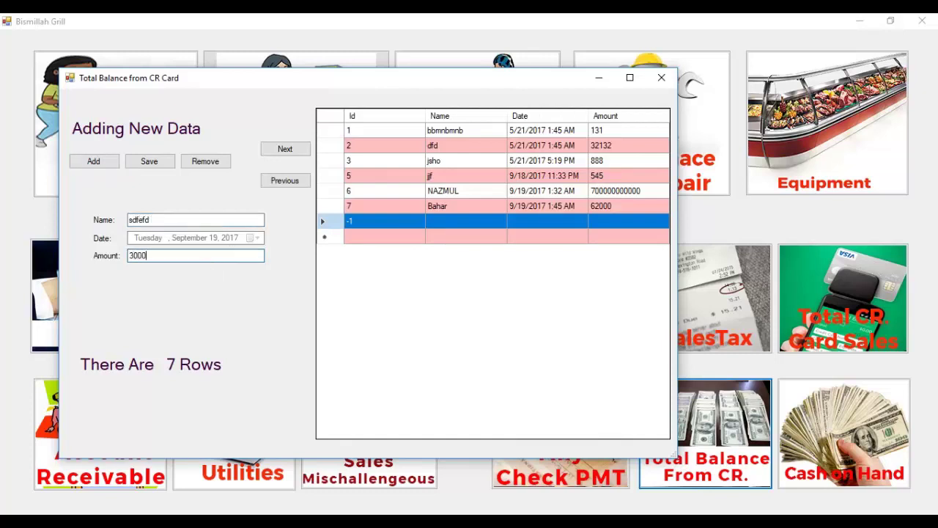
pyautogui.click(147, 162)
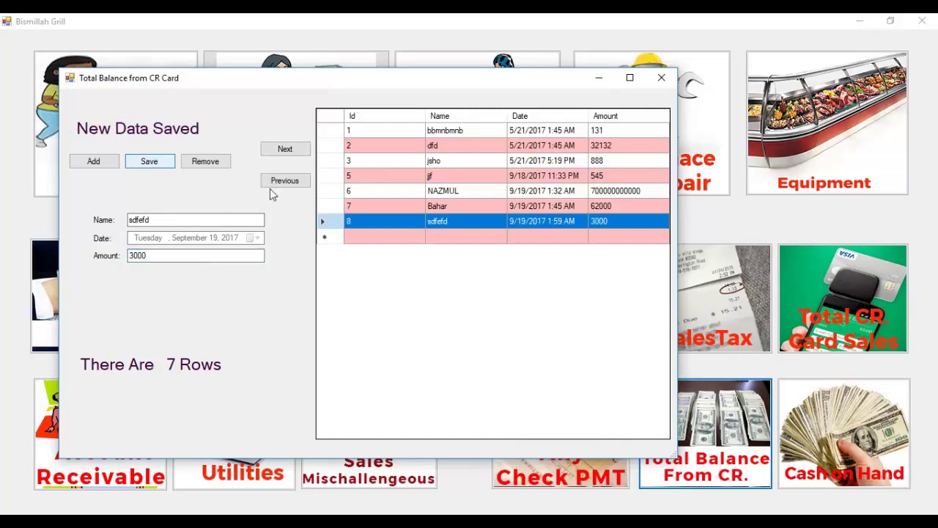
pyautogui.click(662, 78)
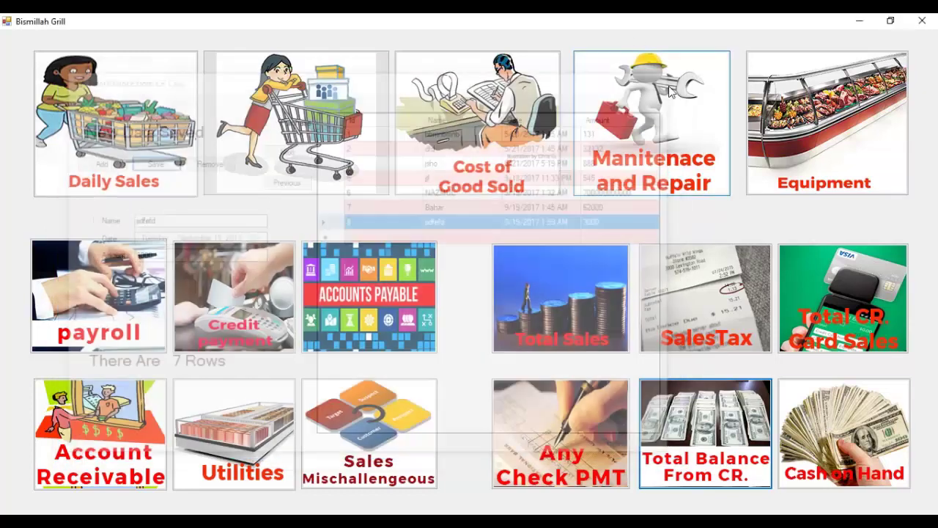
pyautogui.click(834, 458)
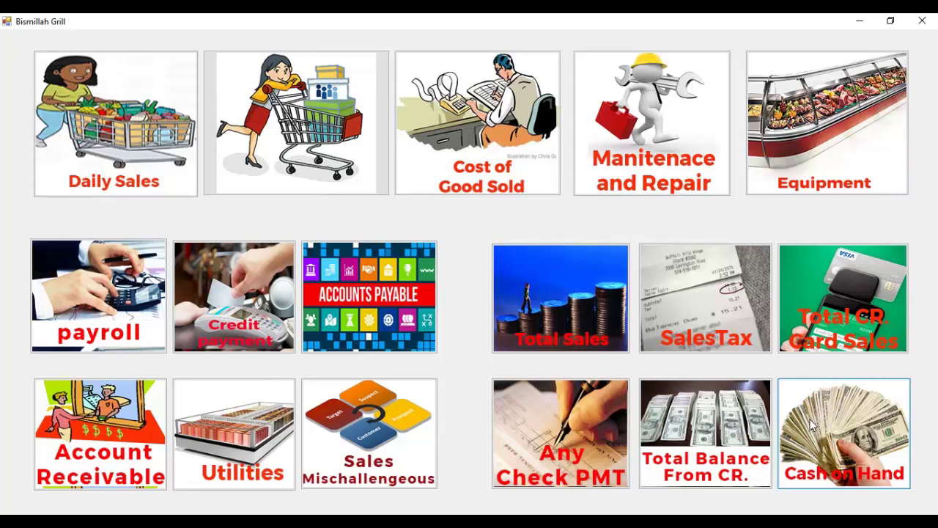
pyautogui.click(812, 425)
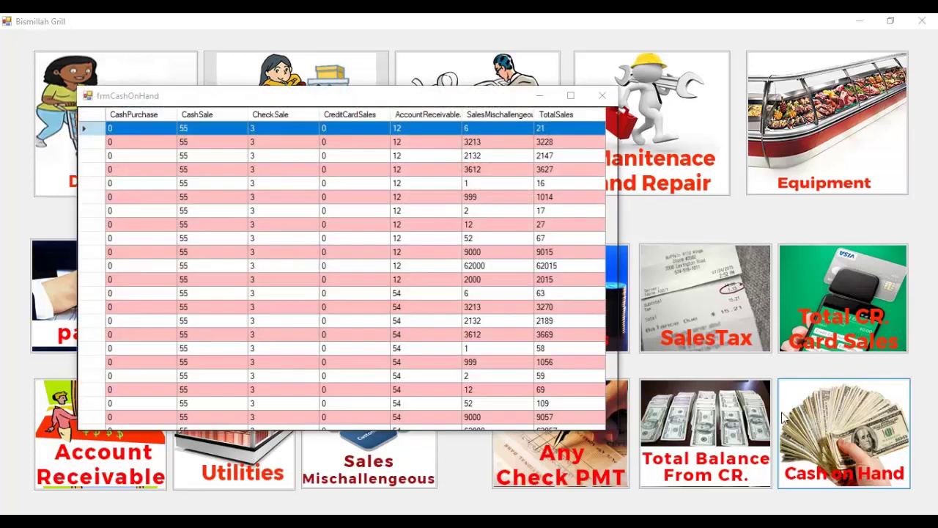
pyautogui.click(573, 97)
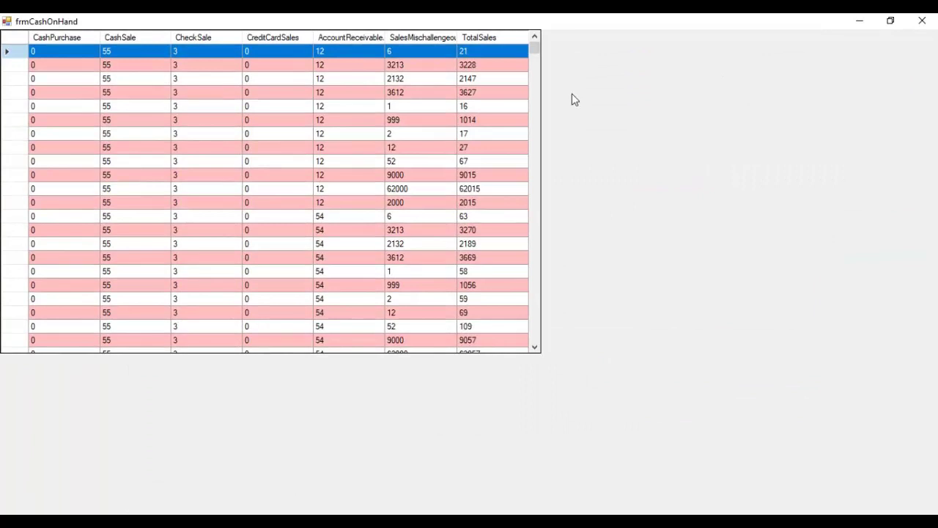
pyautogui.scroll(-11, 574, 108)
pyautogui.scroll(-15, 575, 132)
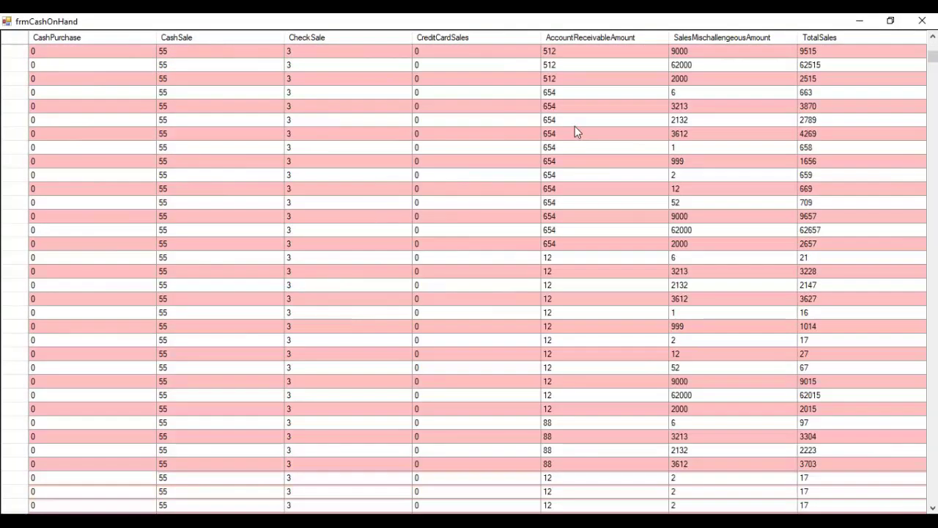
pyautogui.scroll(-8, 573, 168)
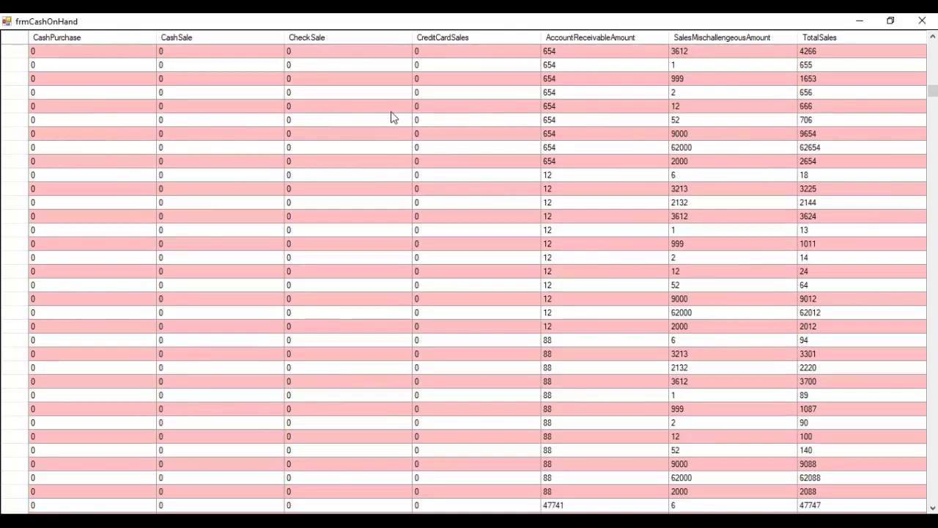
pyautogui.scroll(-5, 343, 118)
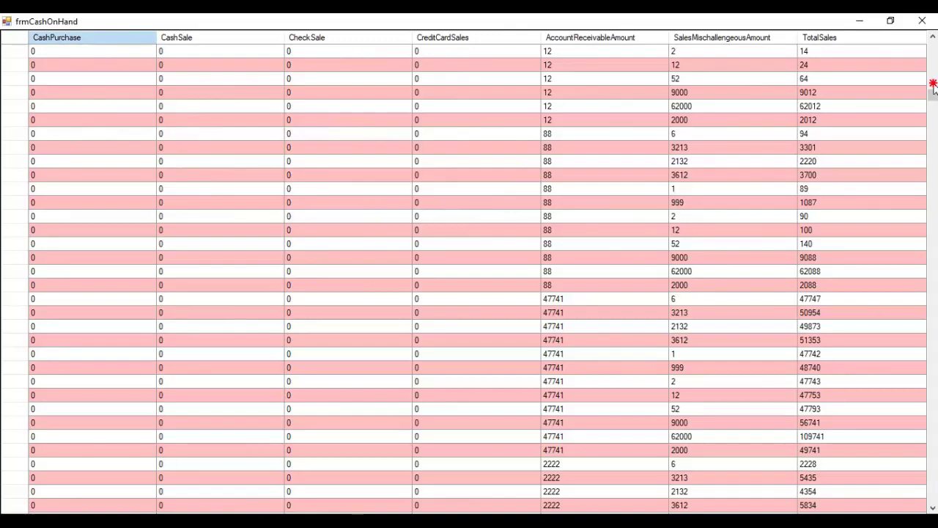
pyautogui.scroll(-10, 635, 200)
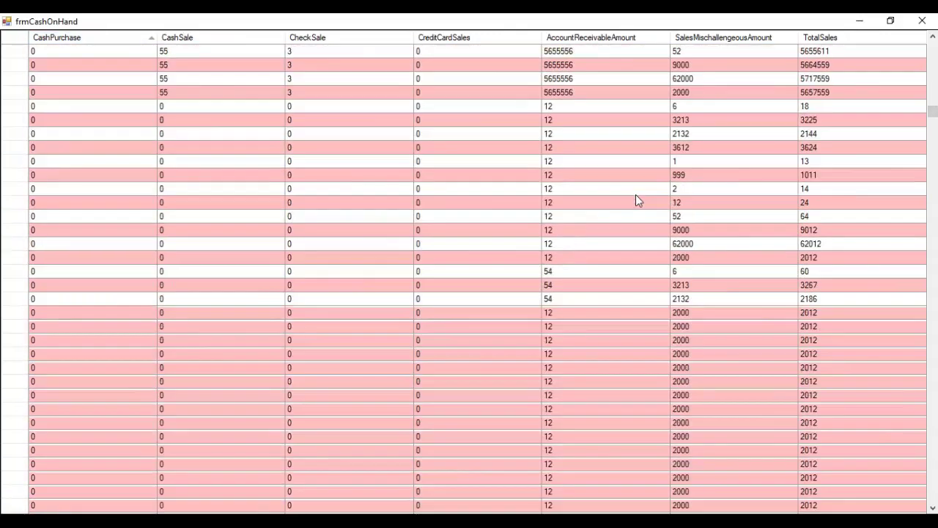
pyautogui.scroll(-20, 635, 198)
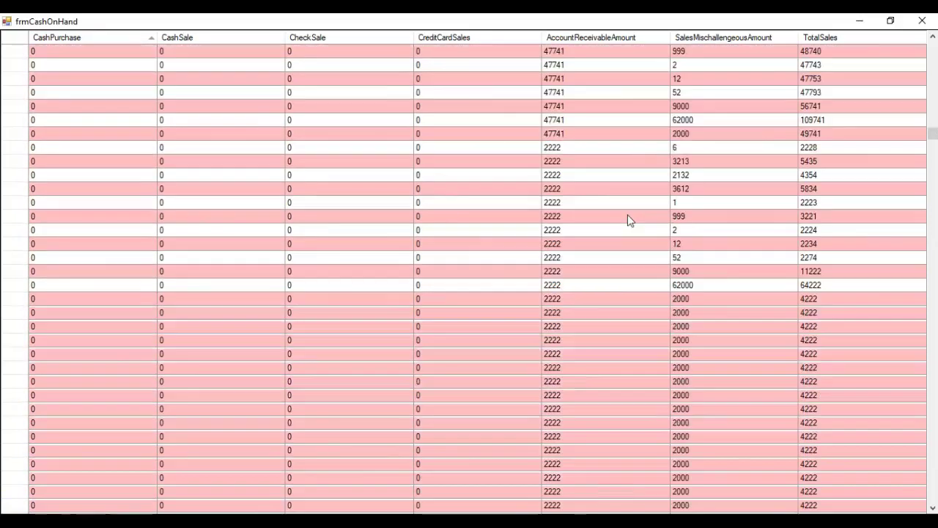
pyautogui.scroll(-20, 627, 214)
pyautogui.scroll(-20, 622, 233)
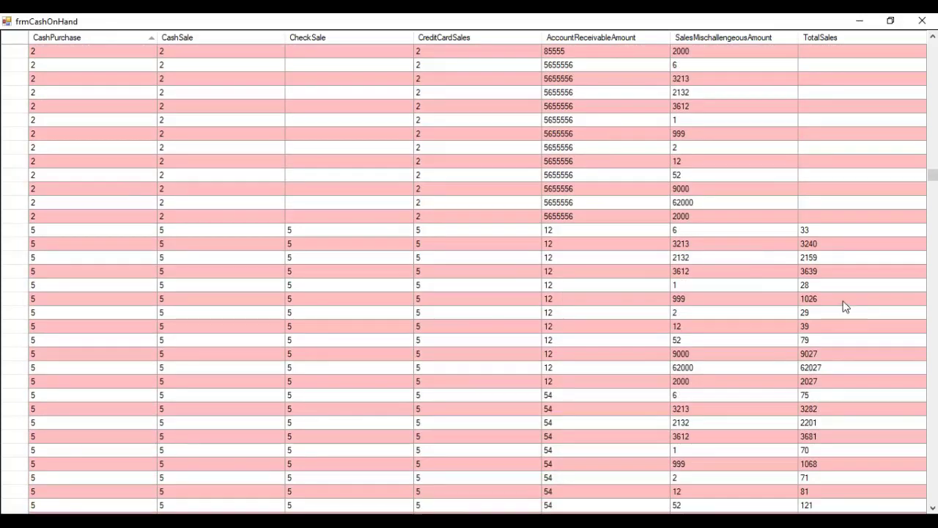
pyautogui.scroll(-15, 859, 273)
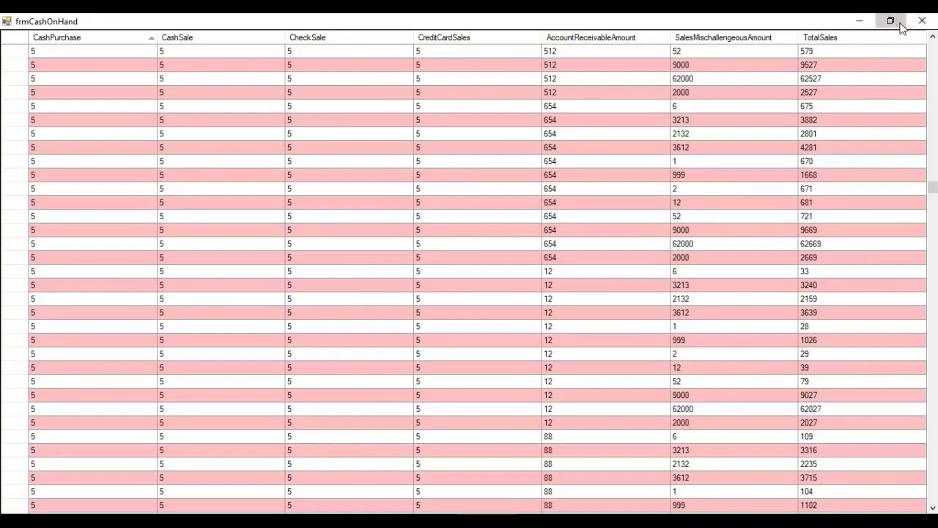
pyautogui.click(890, 21)
pyautogui.moveTo(473, 98); pyautogui.dragTo(546, 101)
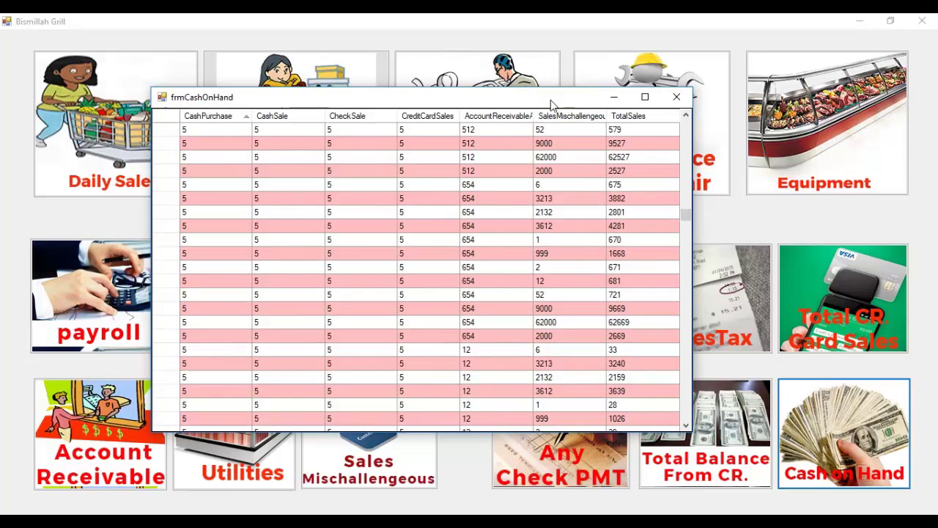
pyautogui.moveTo(547, 100); pyautogui.dragTo(577, 98)
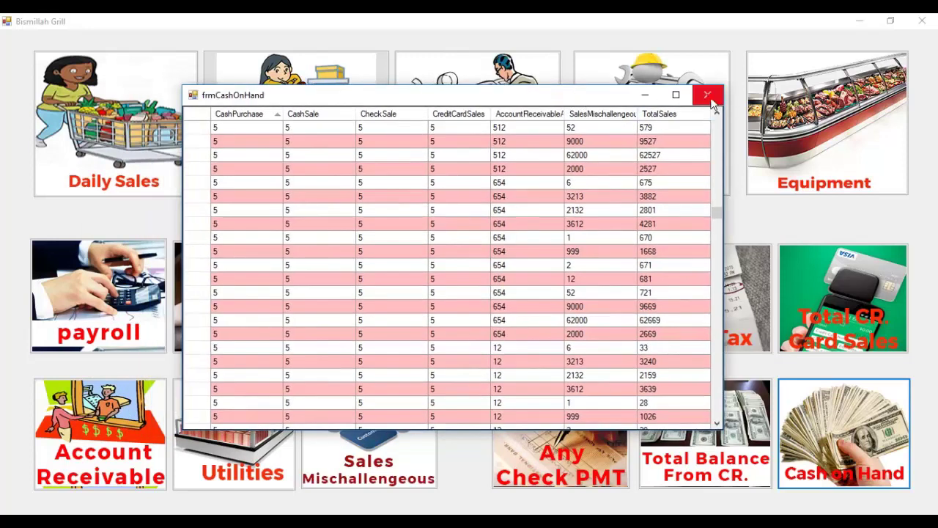
pyautogui.click(708, 96)
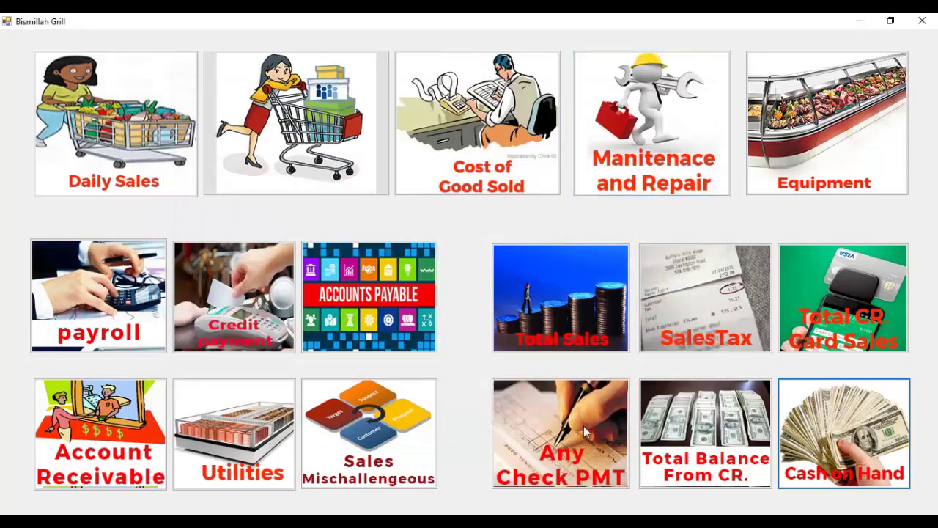